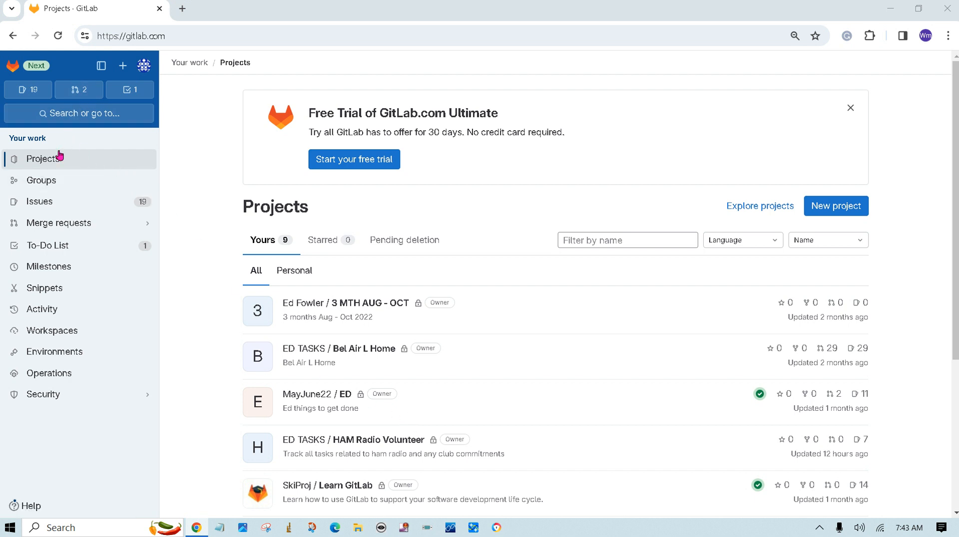
- Open the HAM Radio Volunteer project from the projects list and look through its overview and README
mouse_move(53, 398)
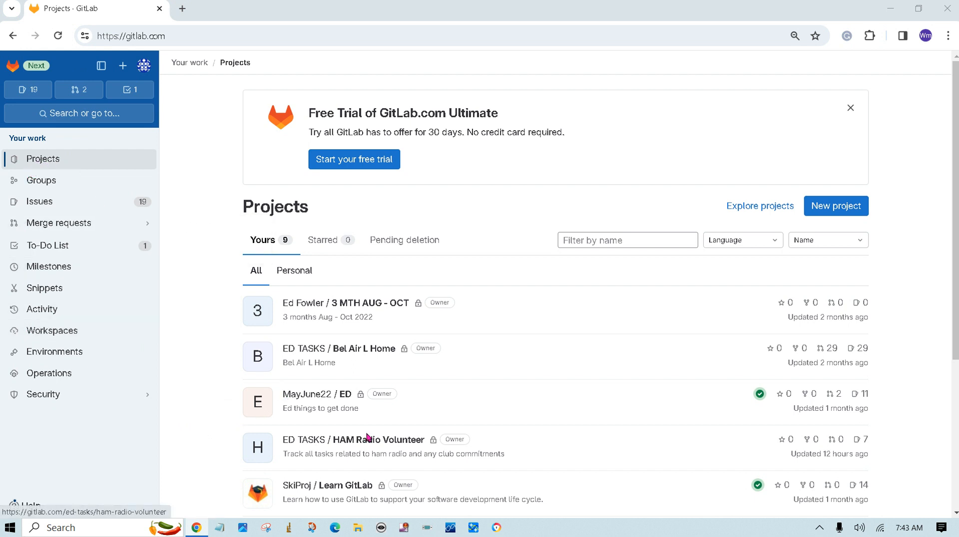
click(368, 442)
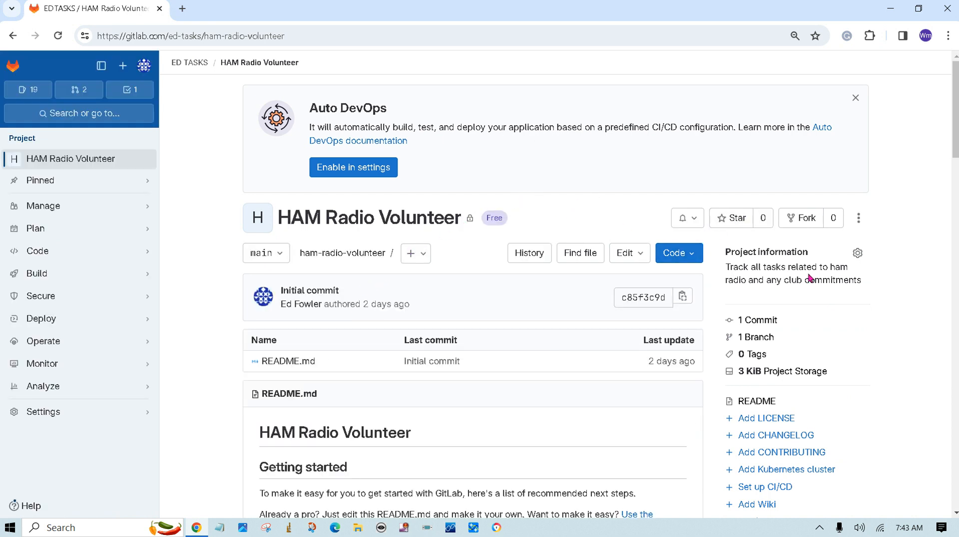
scroll(810, 277, down, 4)
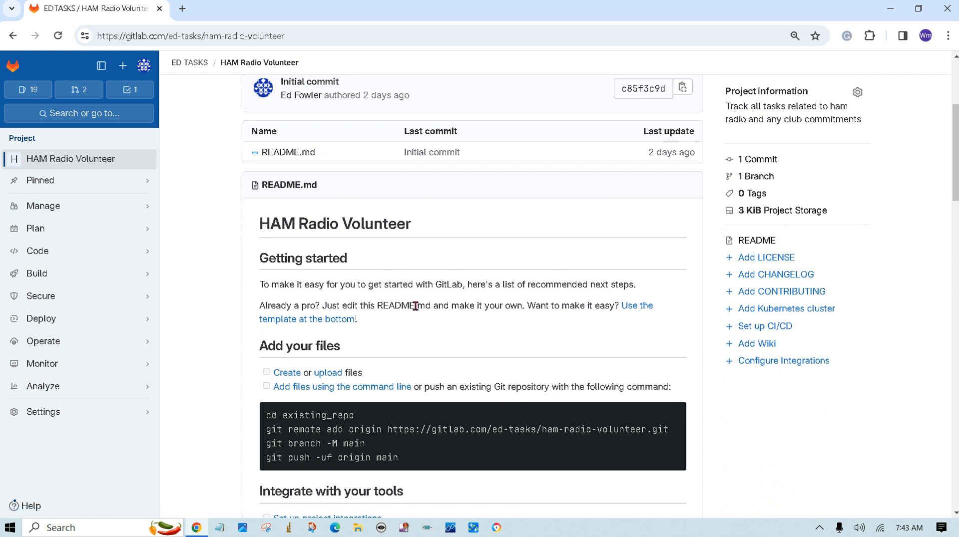
scroll(278, 158, up, 4)
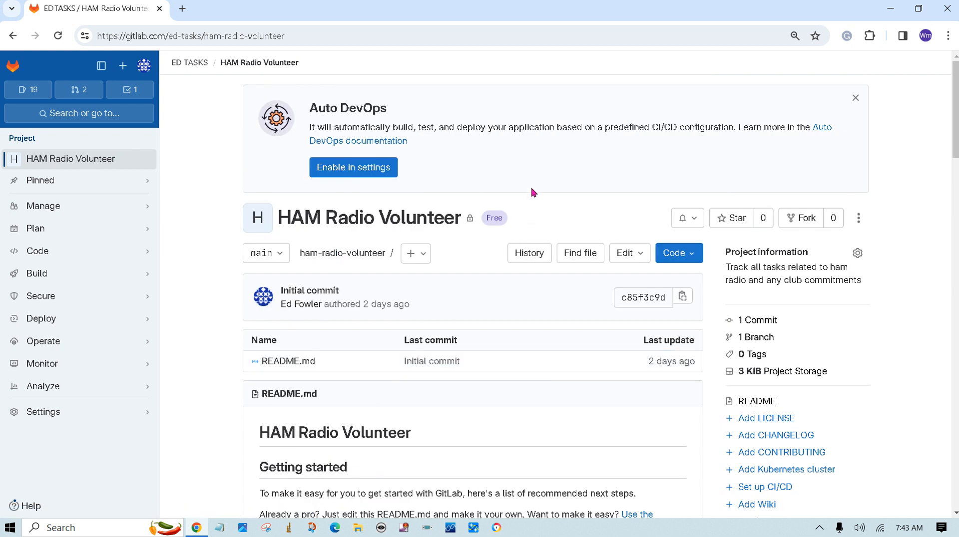
scroll(533, 192, down, 4)
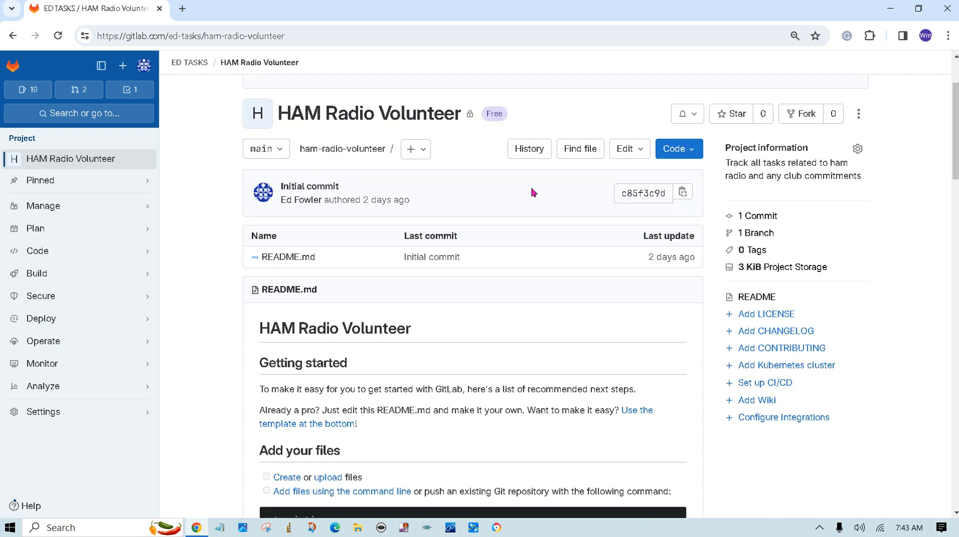
scroll(533, 192, down, 6)
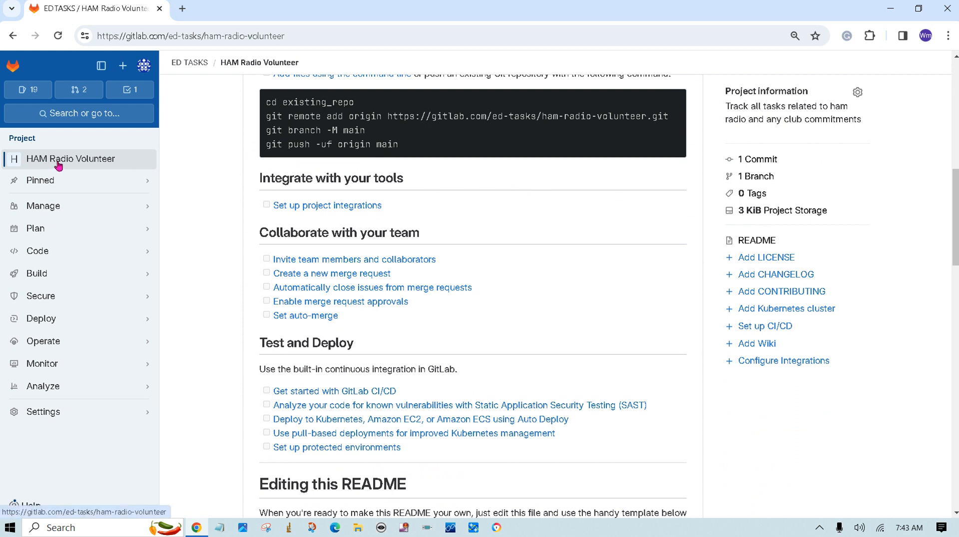
- Open the project's labels page and look through the existing labels
mouse_move(45, 202)
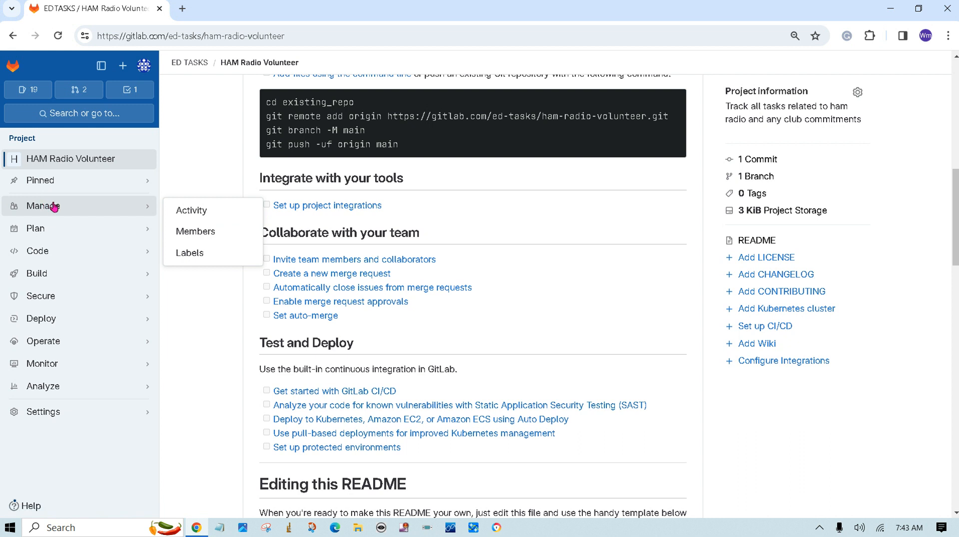
click(142, 208)
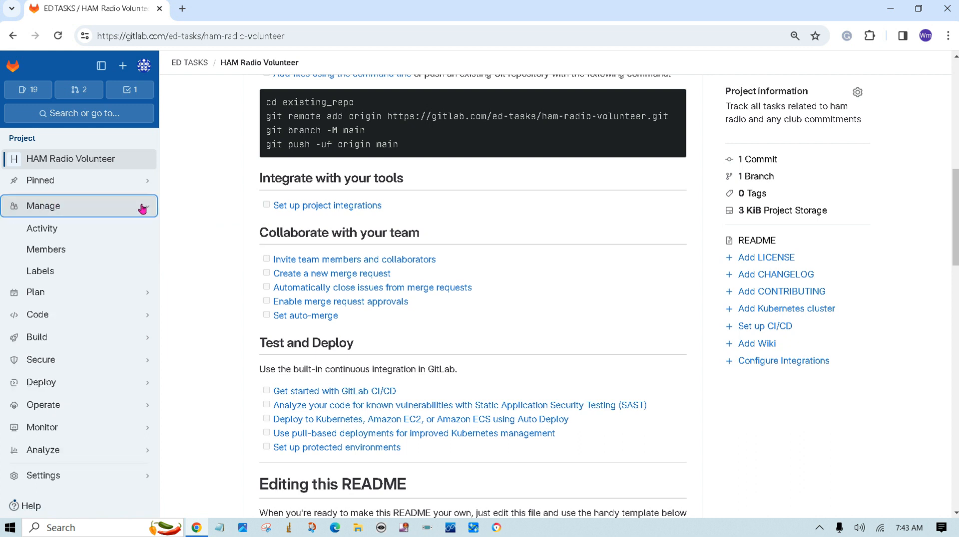
click(67, 274)
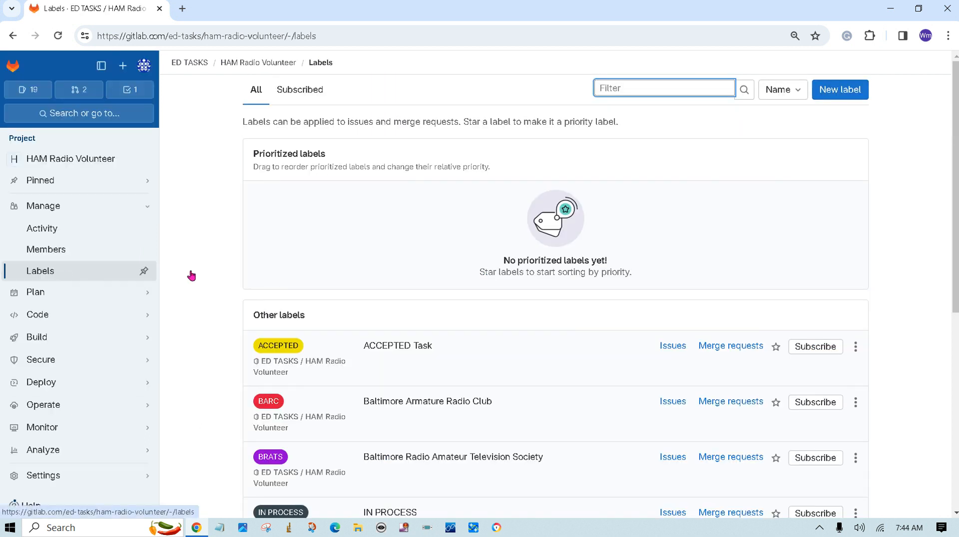
scroll(447, 353, down, 2)
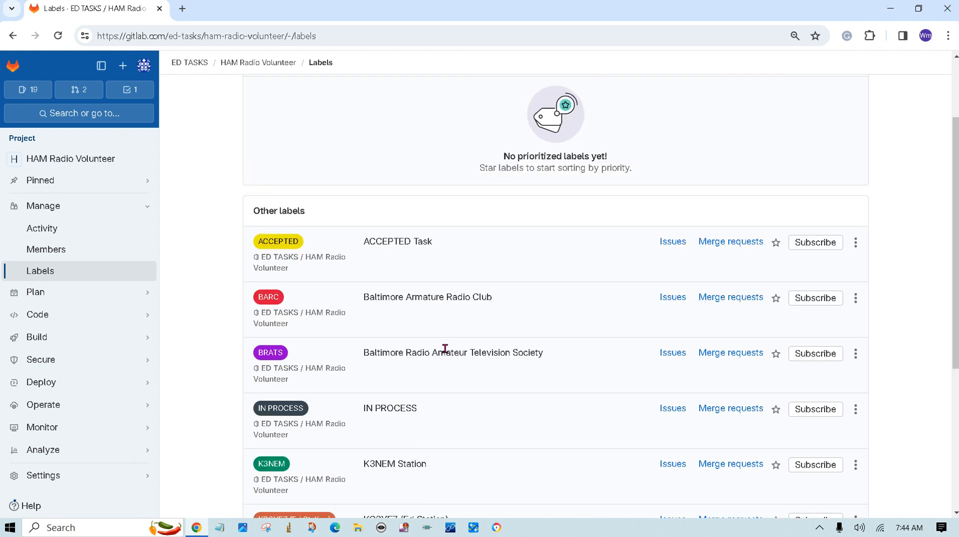
scroll(437, 292, down, 2)
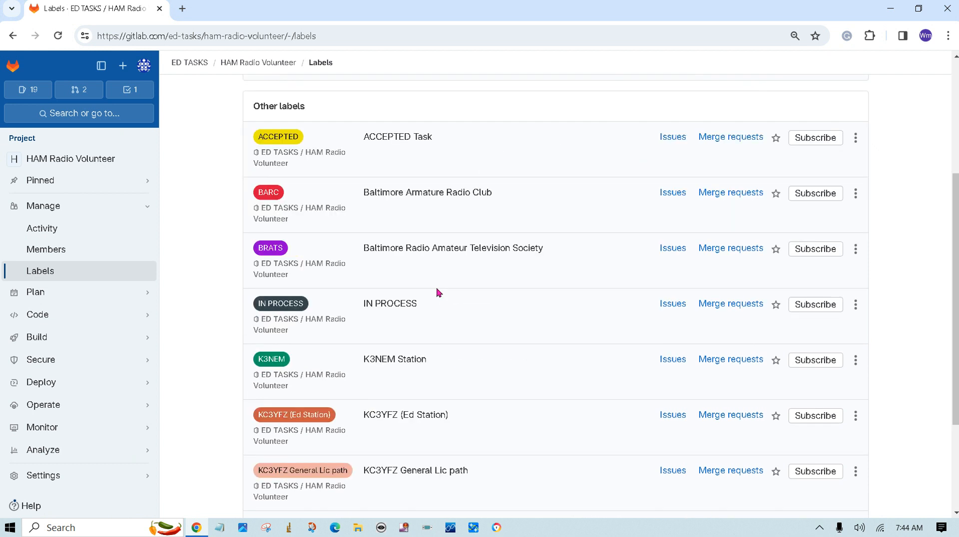
scroll(505, 350, up, 4)
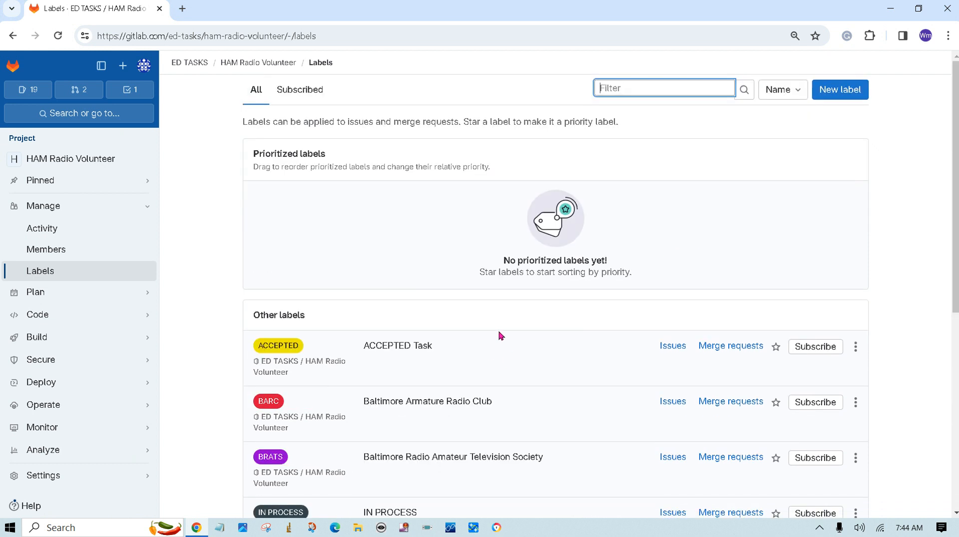
- Open the new label form and examine its background color picker without choosing a color
click(841, 94)
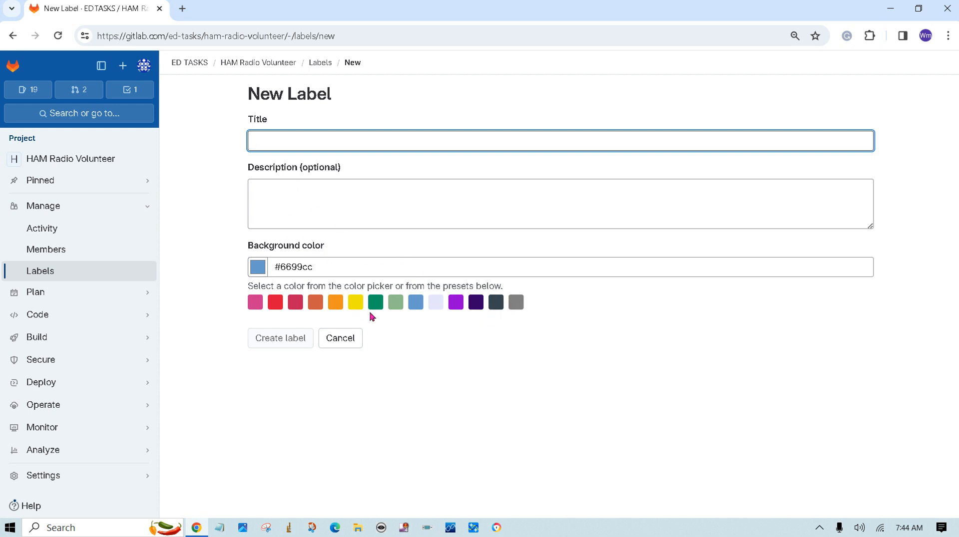
click(258, 268)
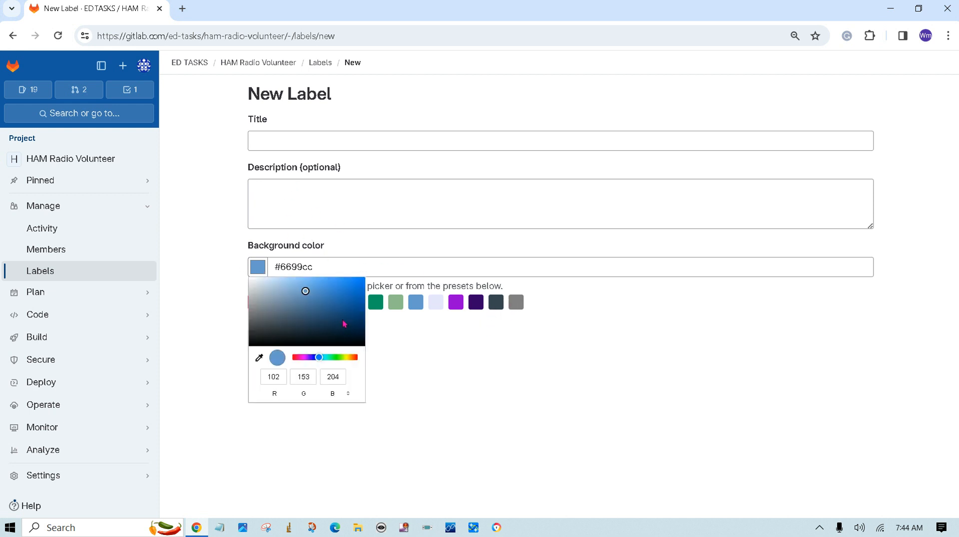
click(388, 389)
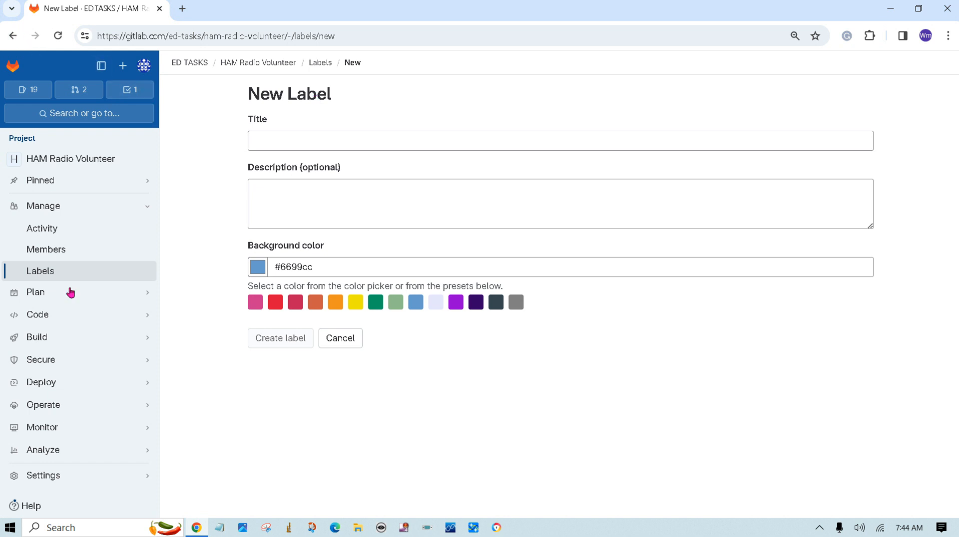
- Return to the labels list and review every label down to the last entry
click(45, 269)
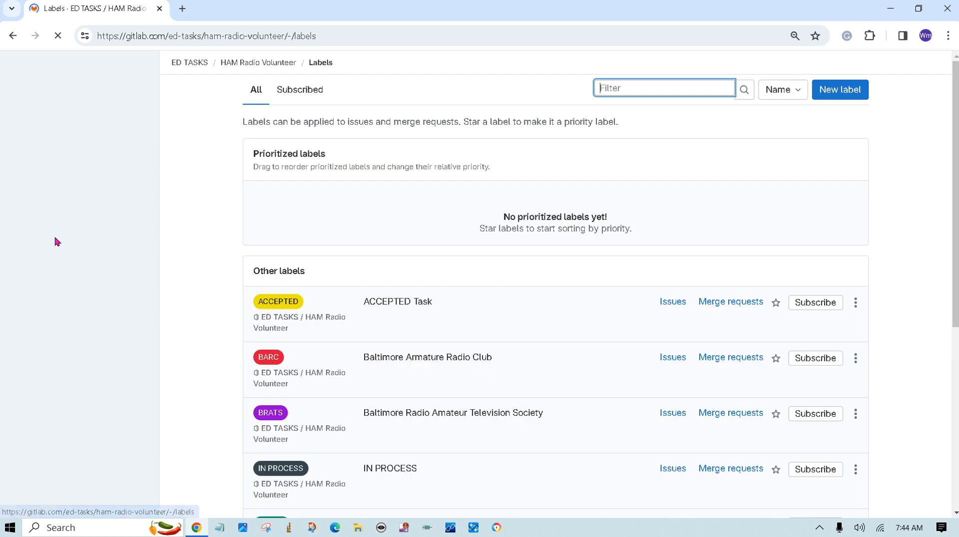
scroll(397, 320, down, 3)
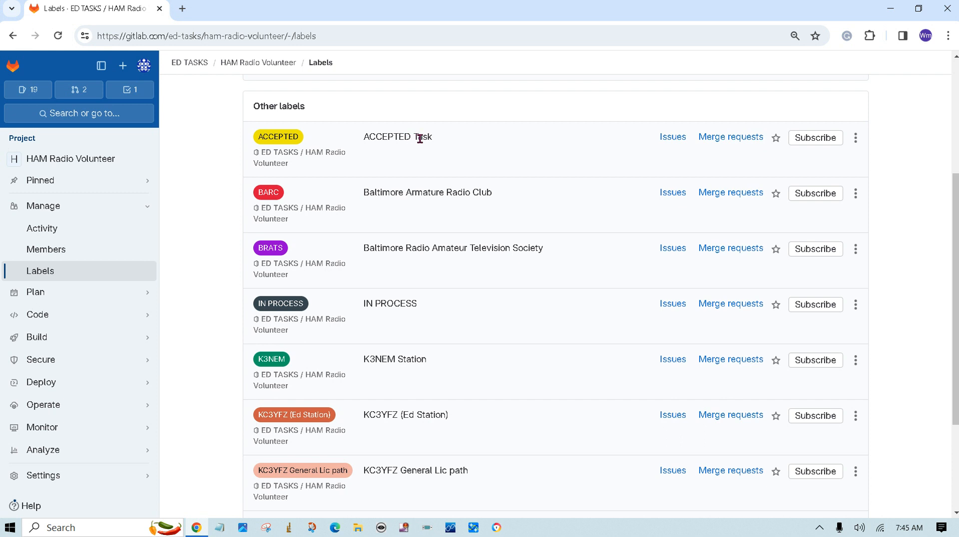
scroll(408, 355, down, 2)
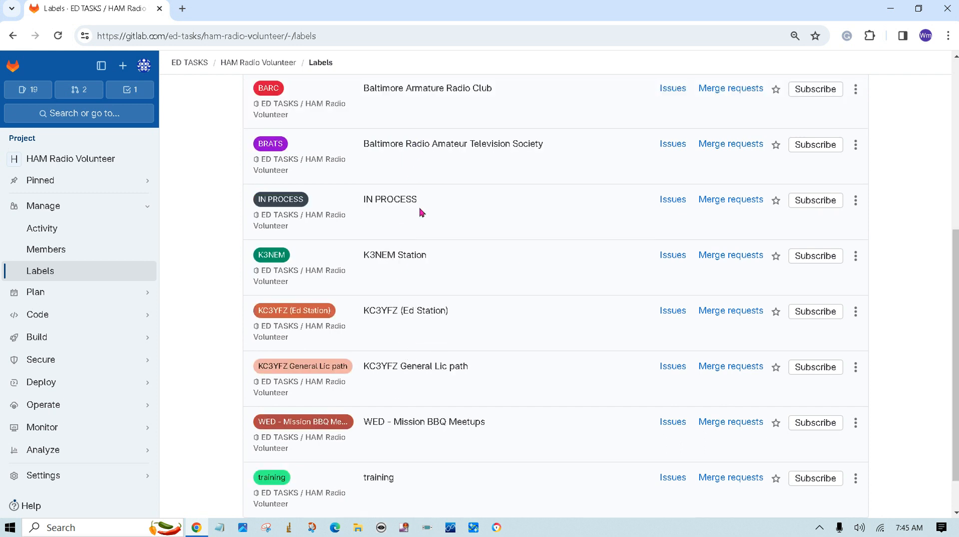
scroll(419, 326, down, 1)
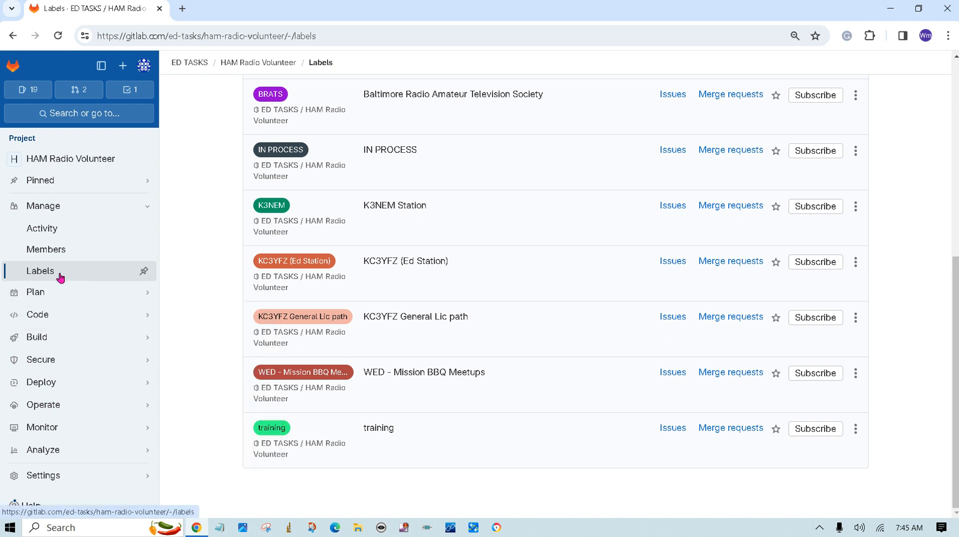
- View the project's members list and the wiki events in its activity feed
click(53, 250)
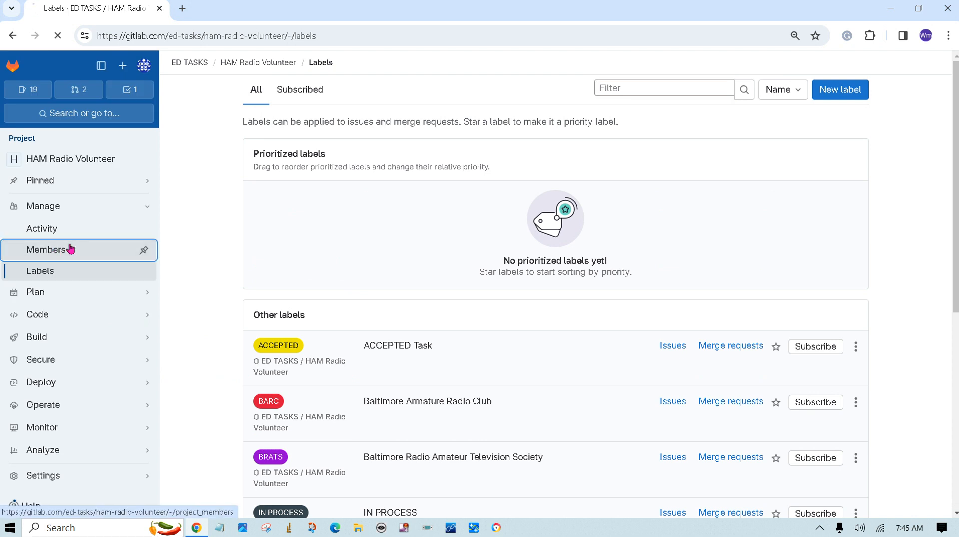
click(62, 252)
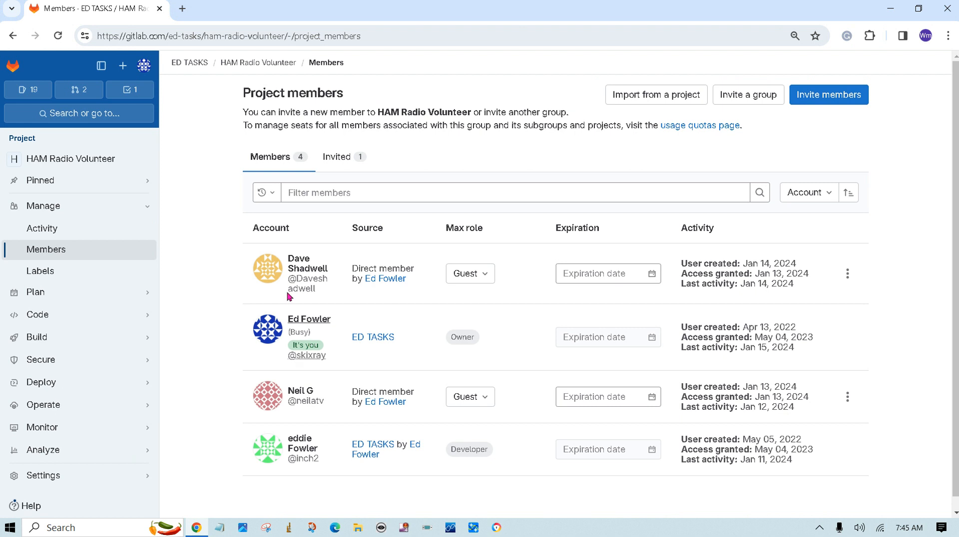
mouse_move(304, 453)
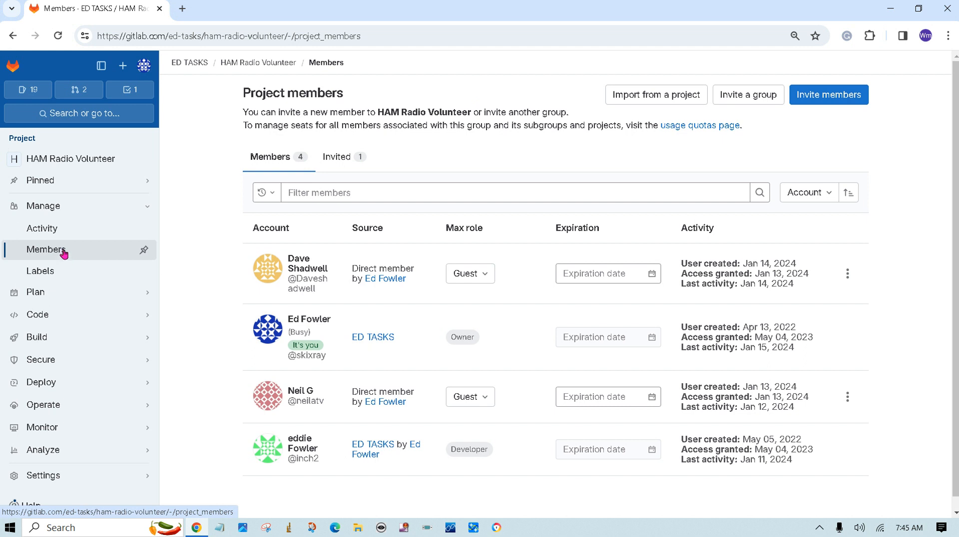
click(56, 230)
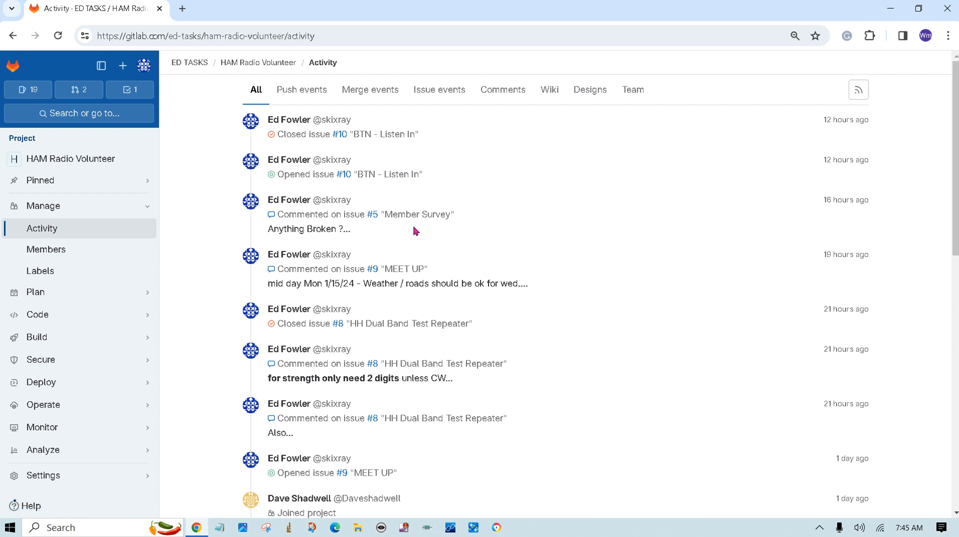
click(558, 101)
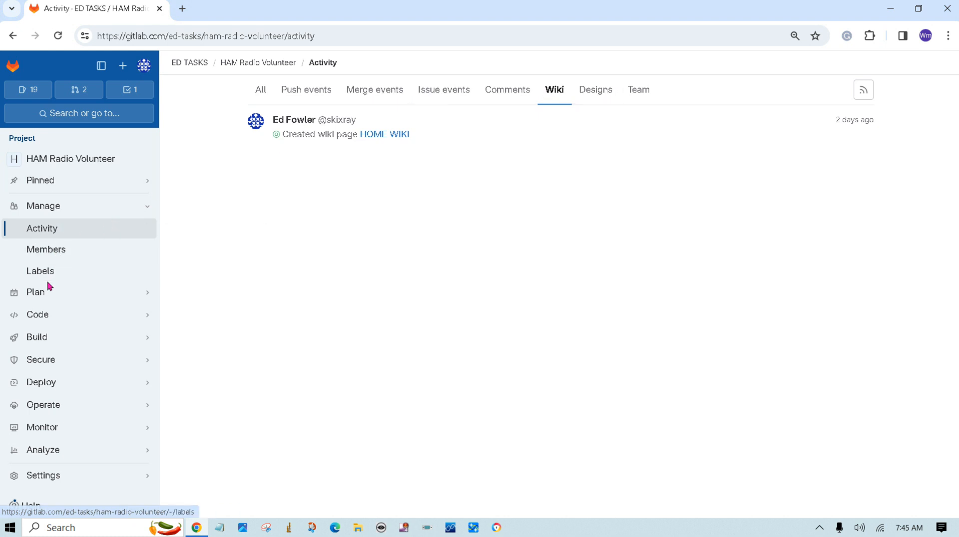
- Open the project's issues list and sort it by created date in ascending order
mouse_move(44, 296)
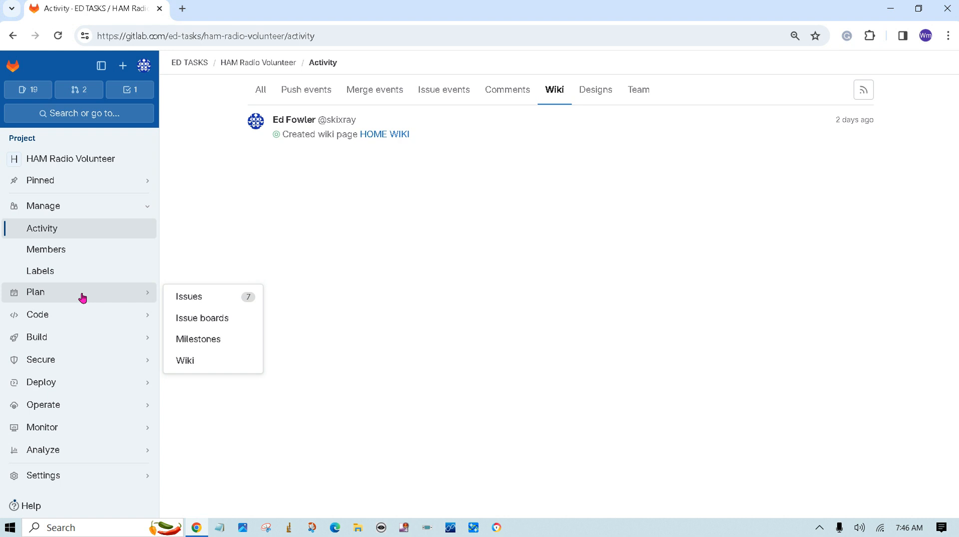
click(178, 299)
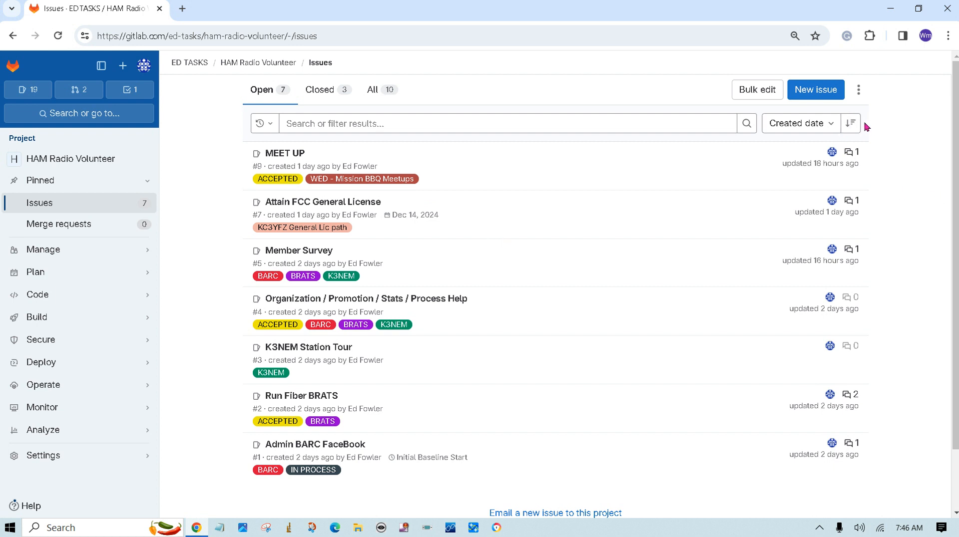
click(850, 124)
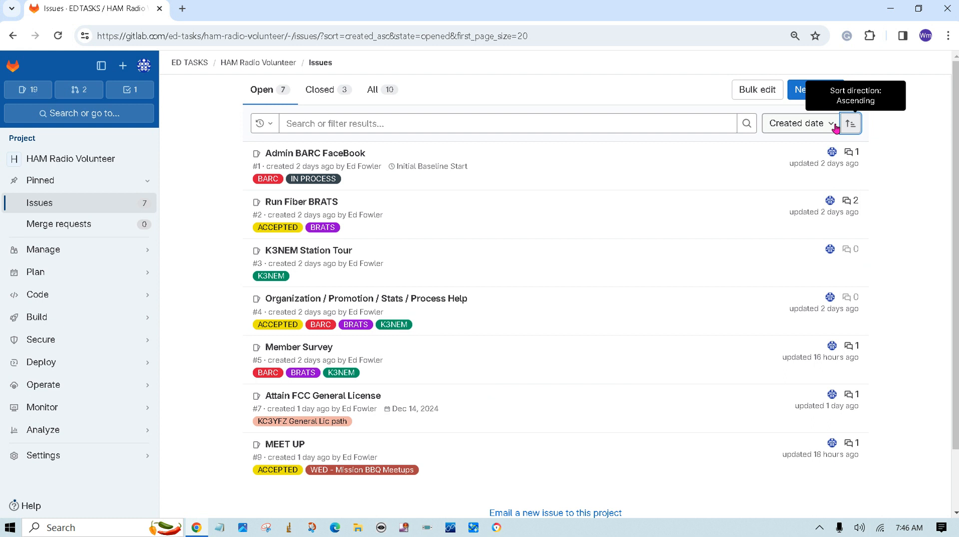
click(814, 128)
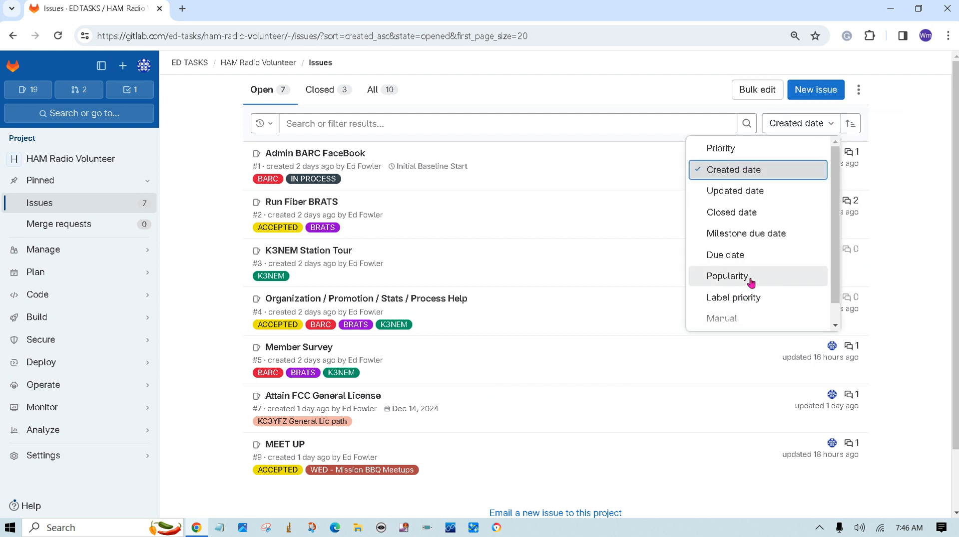
click(618, 279)
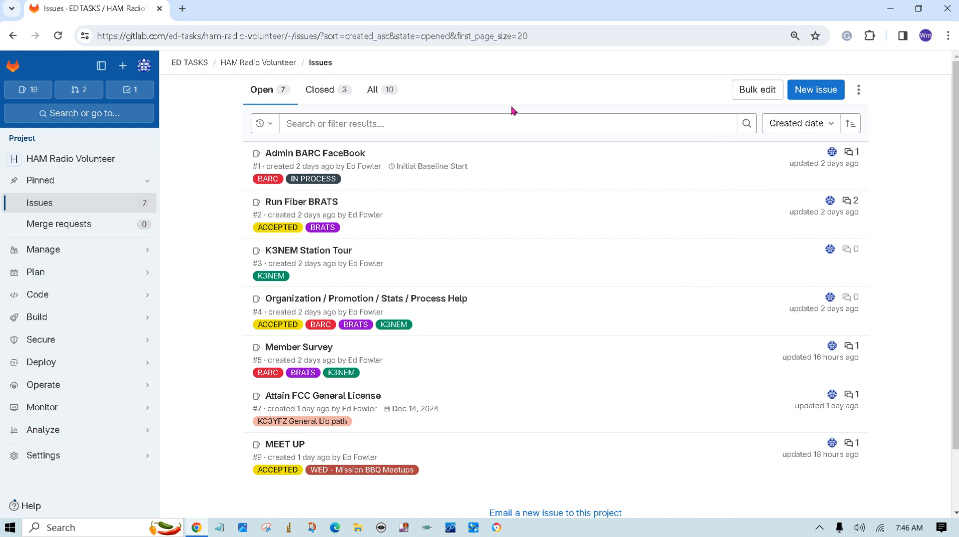
- Browse the closed and all issues, return to the open issues, and check the list's additional import and export actions
click(325, 89)
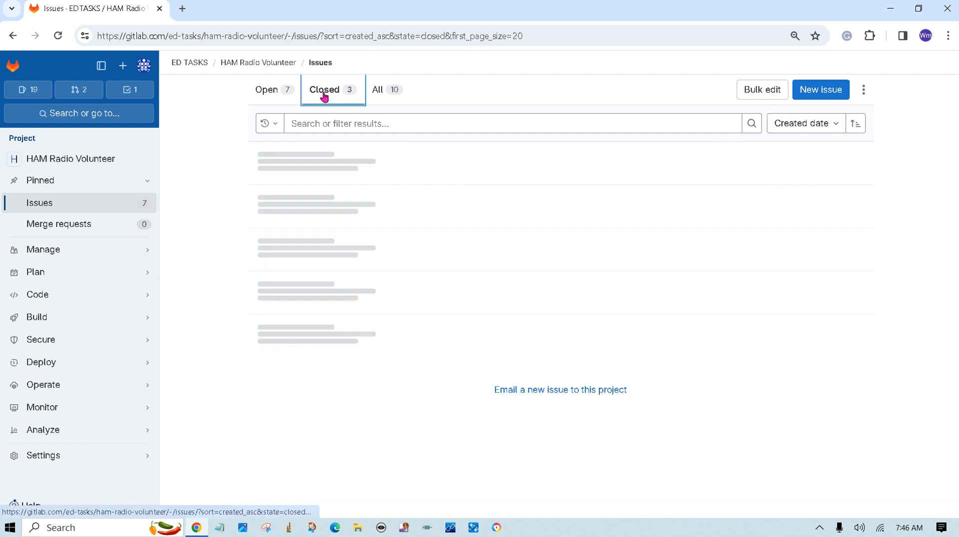
click(375, 95)
click(305, 99)
click(273, 97)
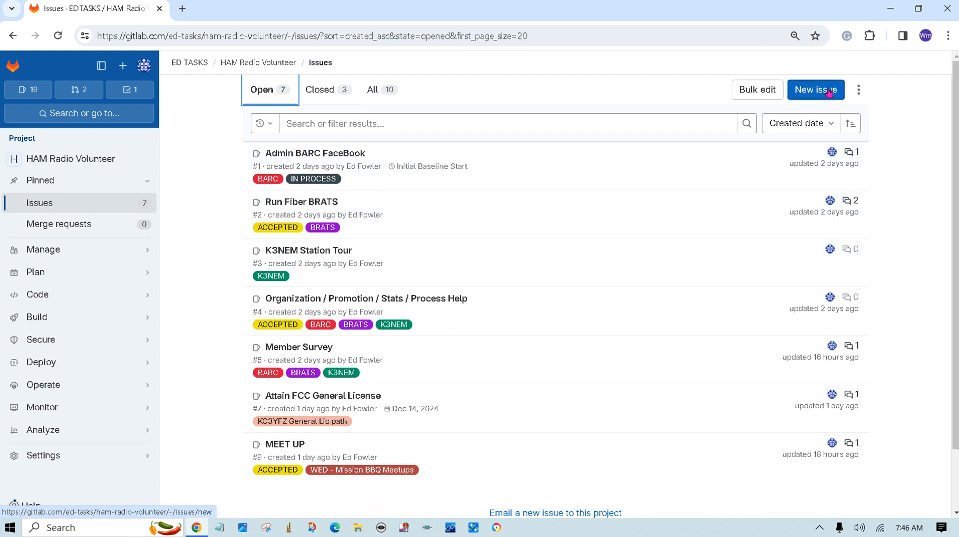
click(860, 91)
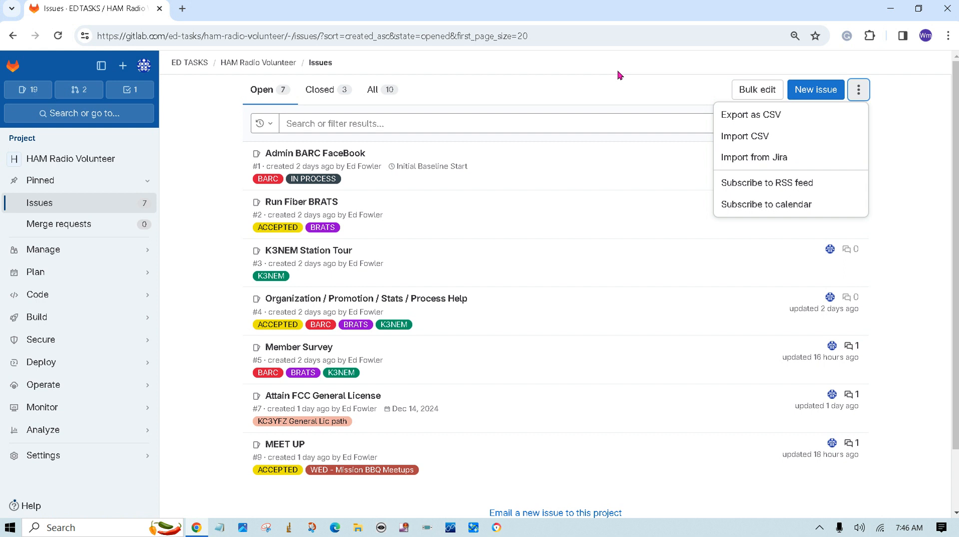
click(906, 168)
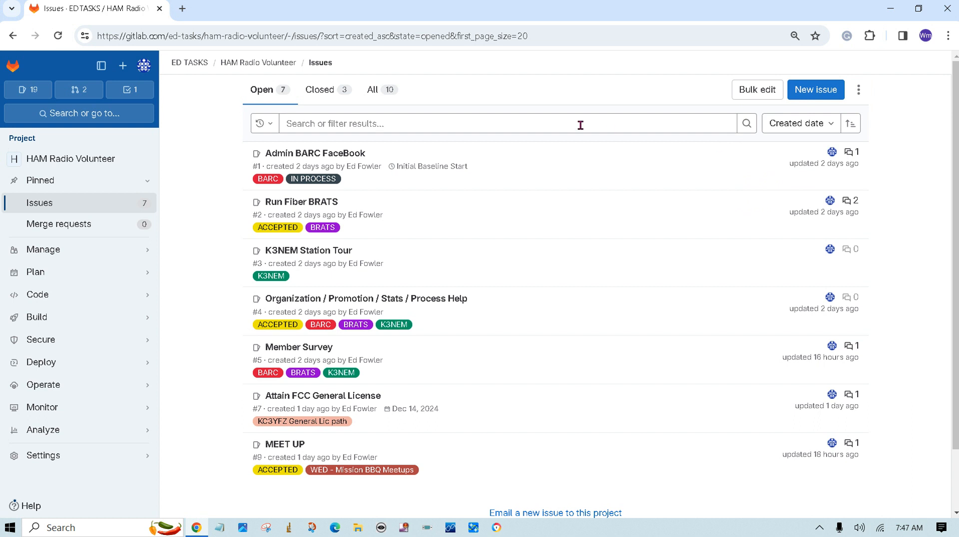
- Start a new issue titled "TRX BTN" and keep its type as Issue
click(814, 89)
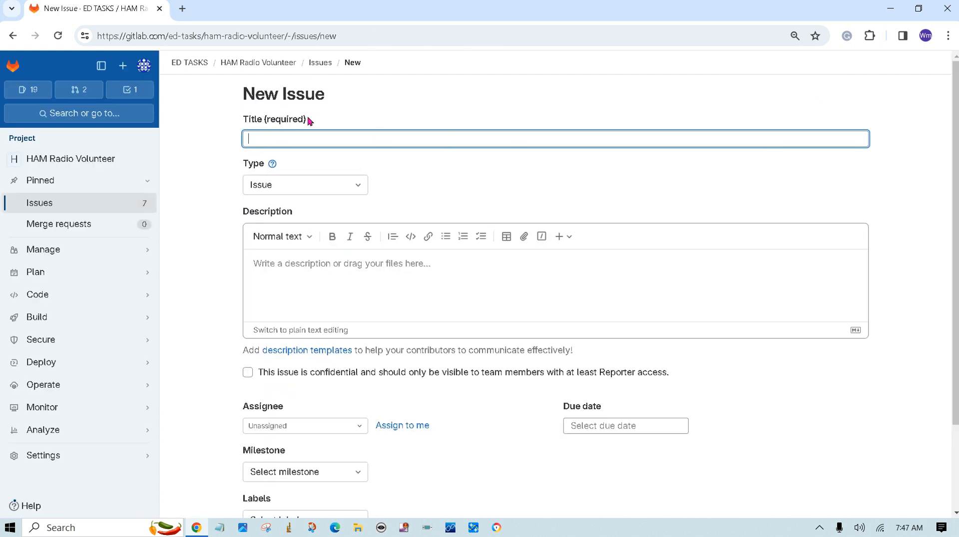
text(TRX BTN)
click(310, 185)
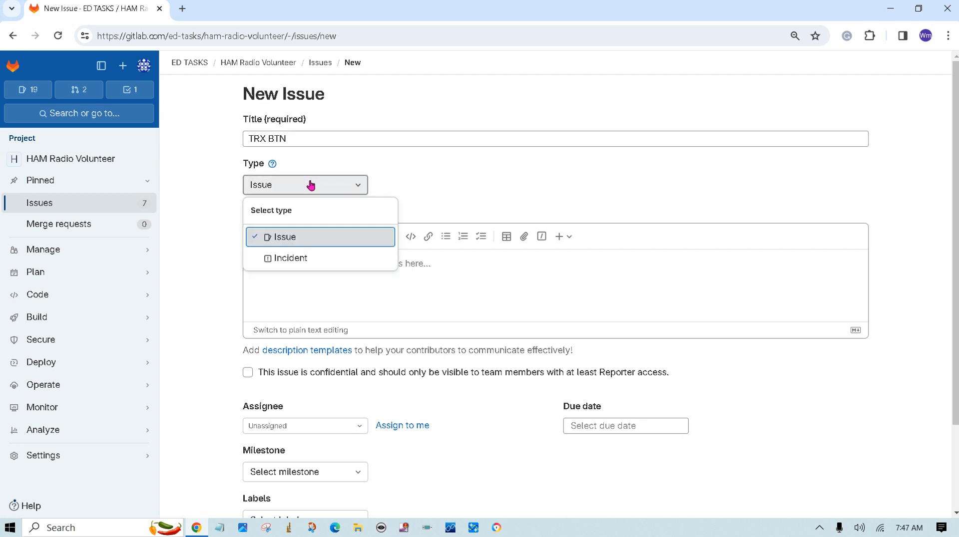
click(311, 186)
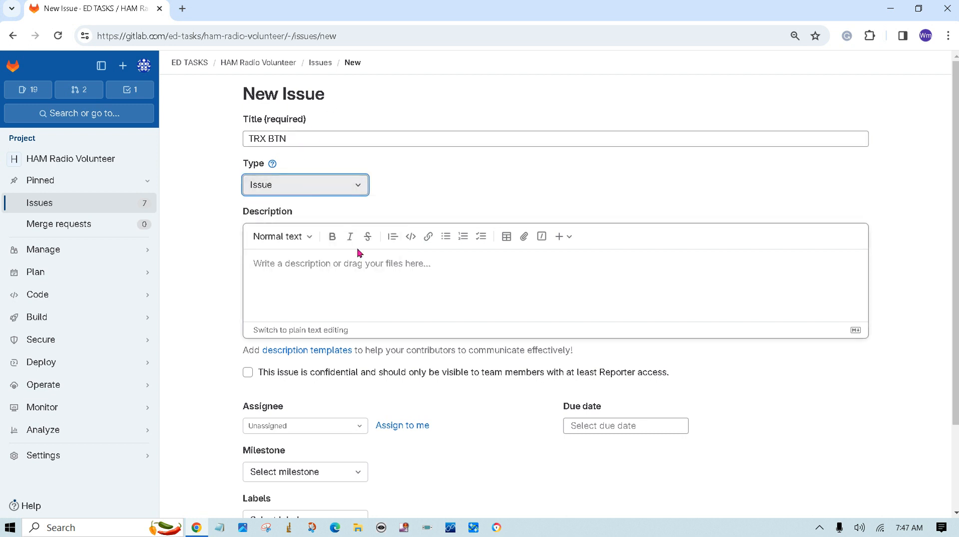
- Copy the title "TRX BTN" into the new issue's description
click(338, 266)
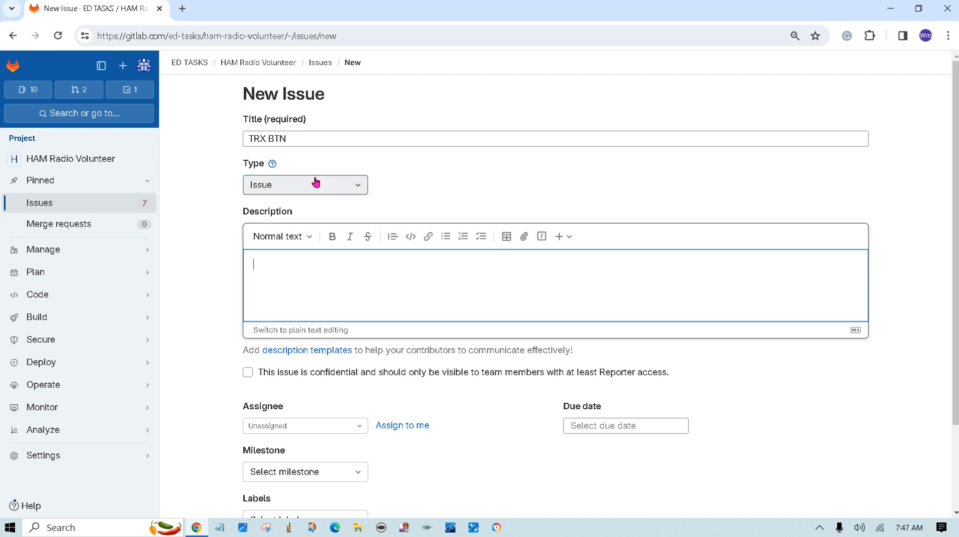
triple_click(293, 139)
right_click(282, 141)
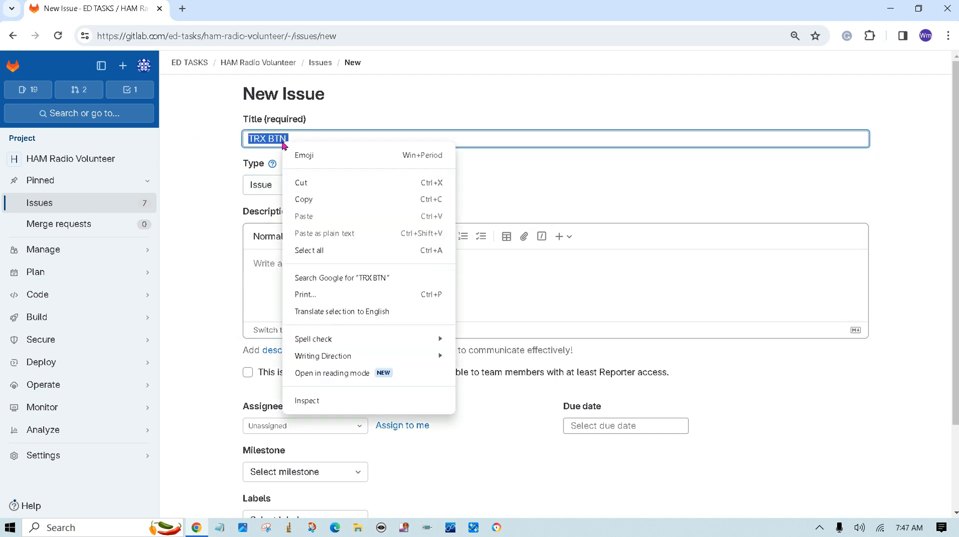
click(304, 199)
click(265, 274)
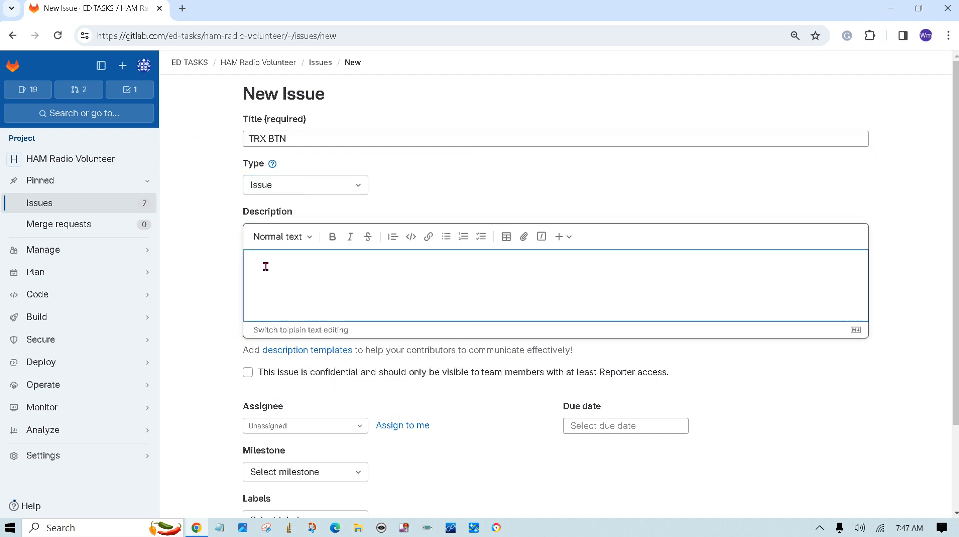
right_click(276, 263)
click(296, 146)
- Assign the new issue to yourself and apply the training label
scroll(315, 262, down, 3)
click(353, 330)
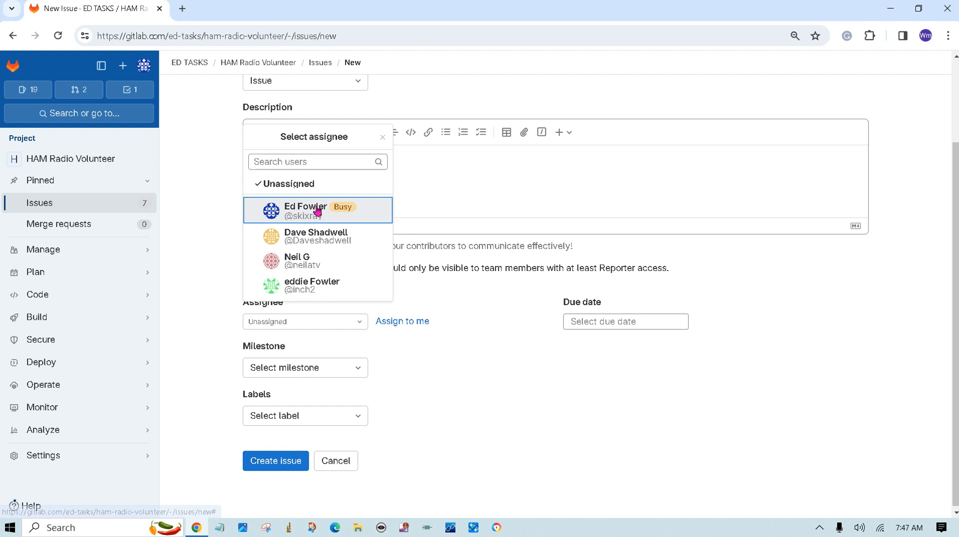
click(335, 209)
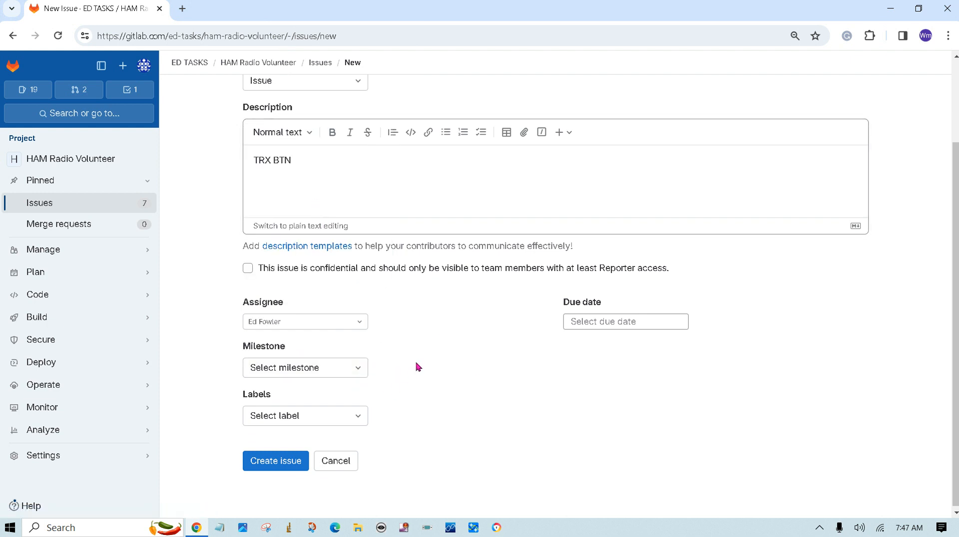
click(351, 414)
scroll(350, 384, down, 10)
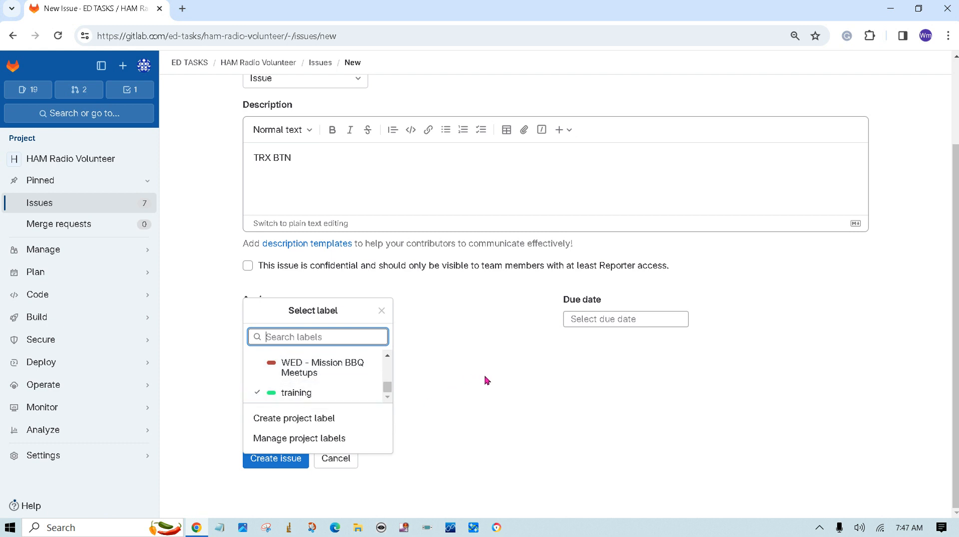
- Set the due date to 2024-01-21, check the filled-in form and create the issue
click(626, 323)
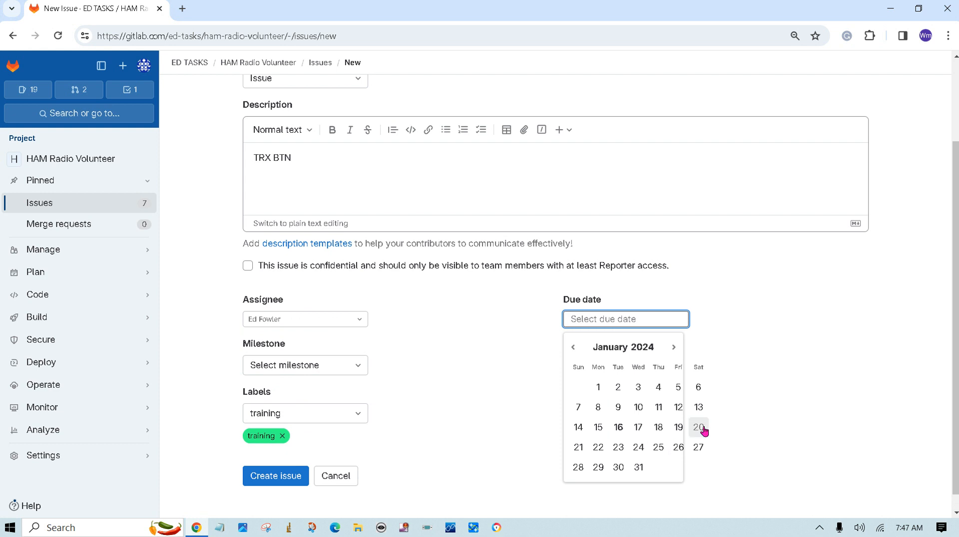
click(579, 448)
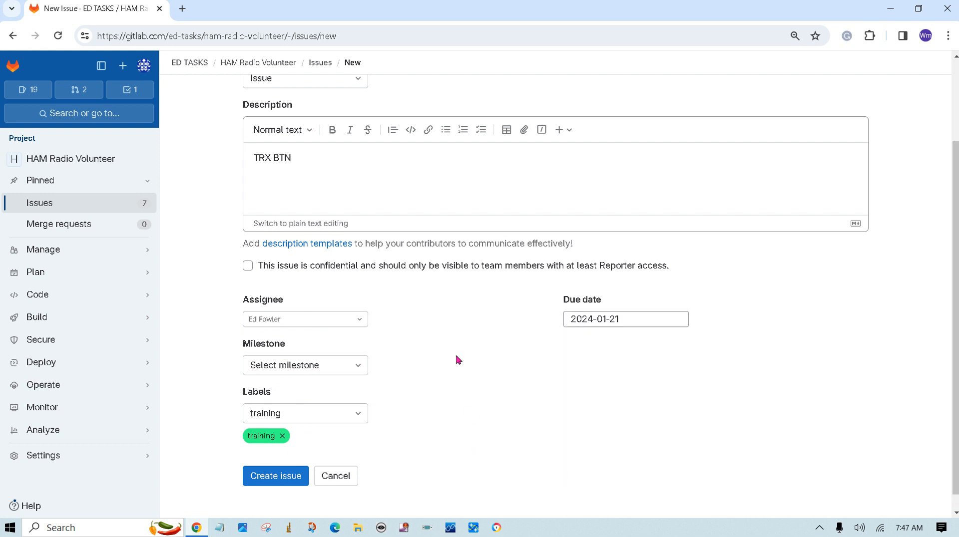
scroll(447, 330, down, 1)
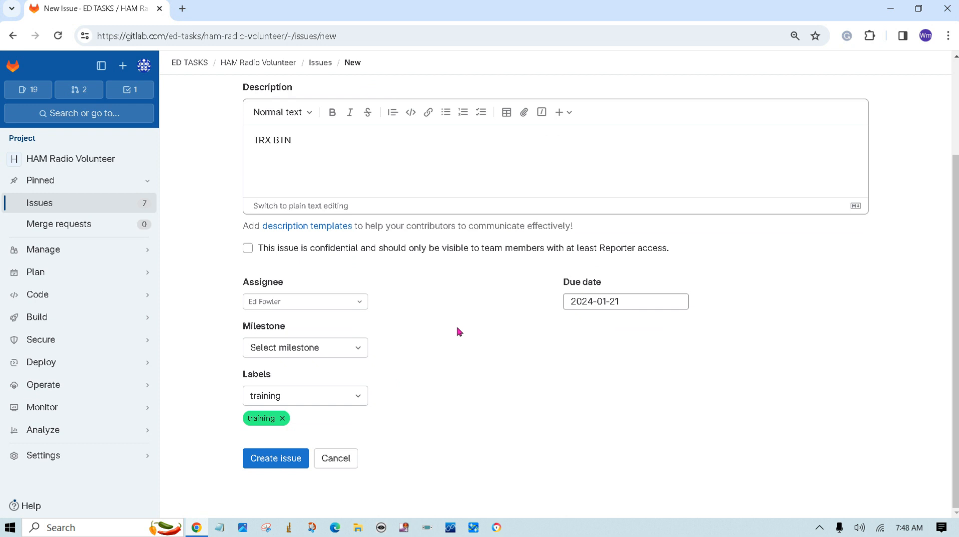
scroll(459, 331, up, 2)
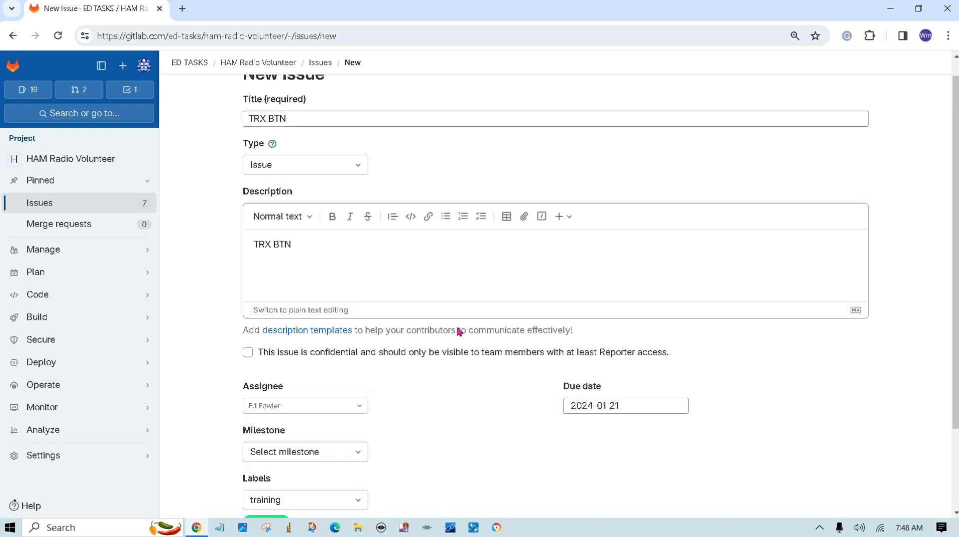
scroll(458, 331, down, 2)
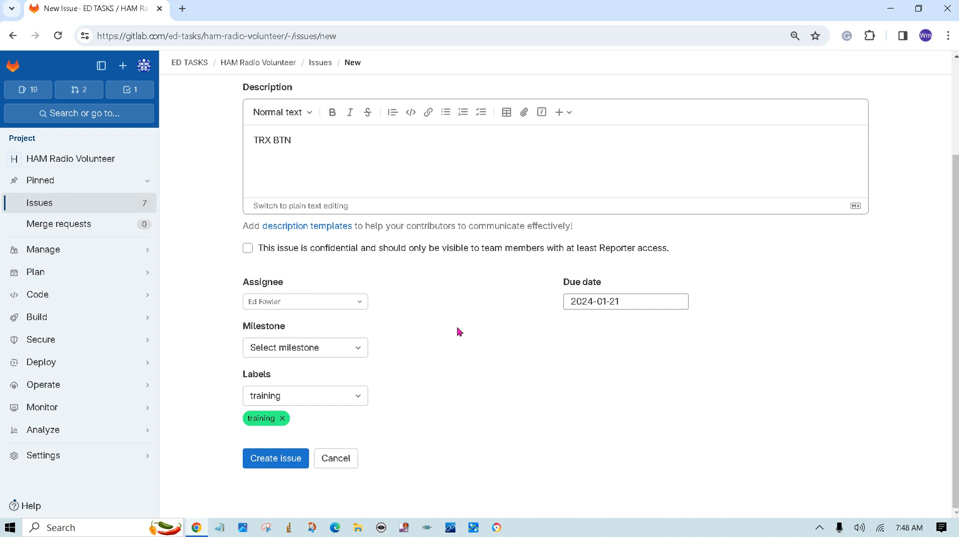
click(271, 465)
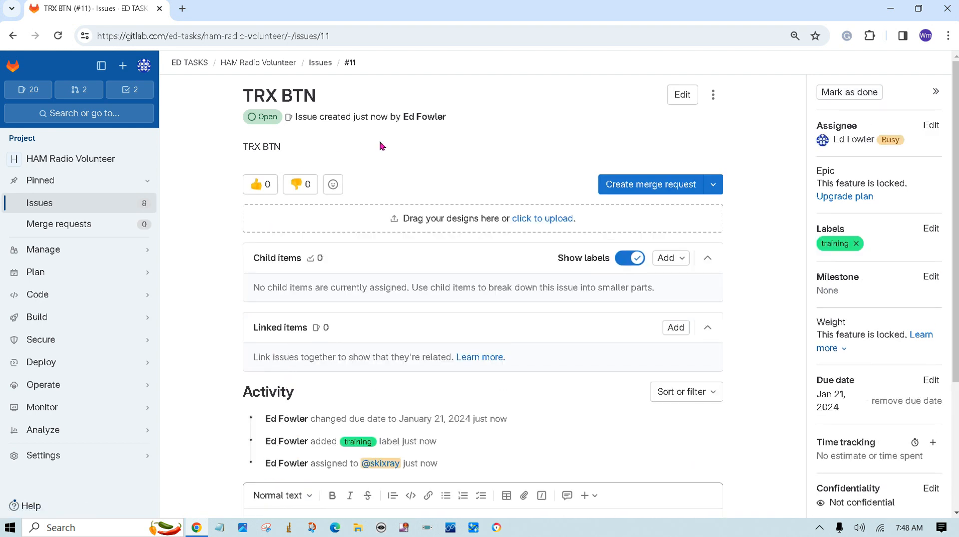
- Post the comment "TRX to BTN this week No Traffic check in" on the TRX BTN issue
scroll(381, 146, down, 3)
click(279, 343)
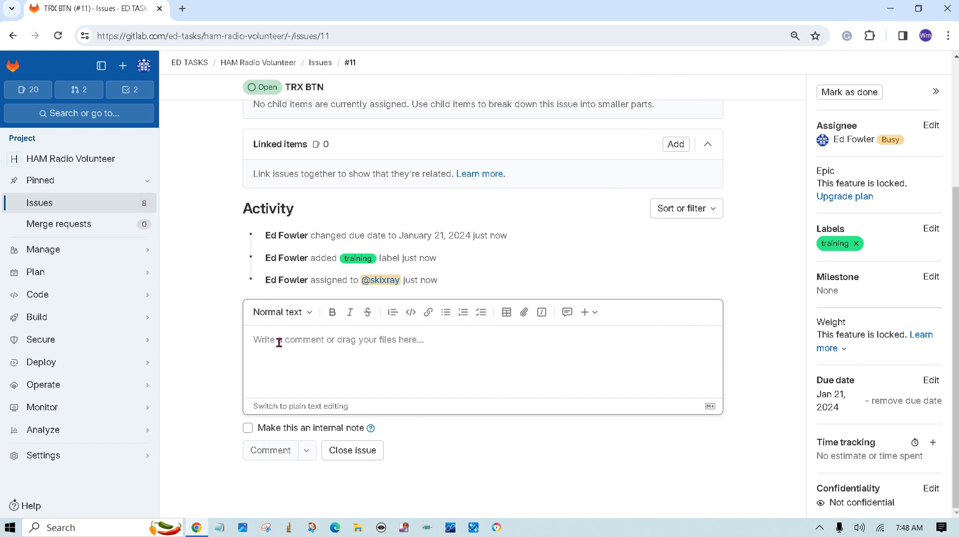
click(335, 343)
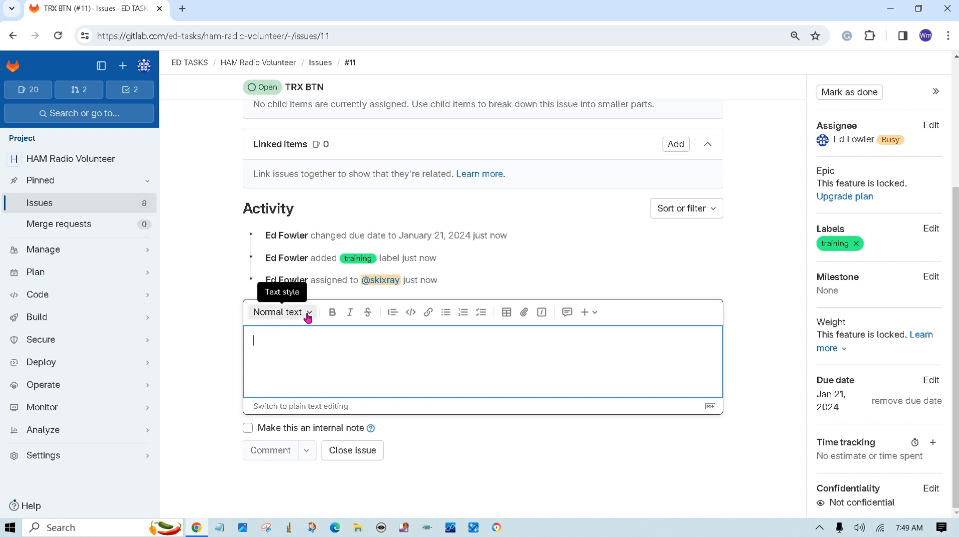
text(TRX to BTN this week )
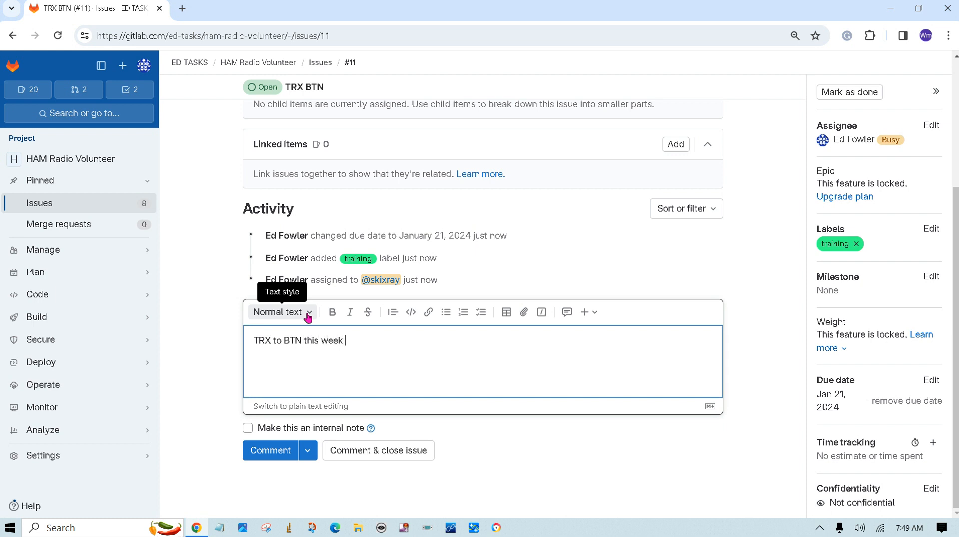
text(No Traffic check in)
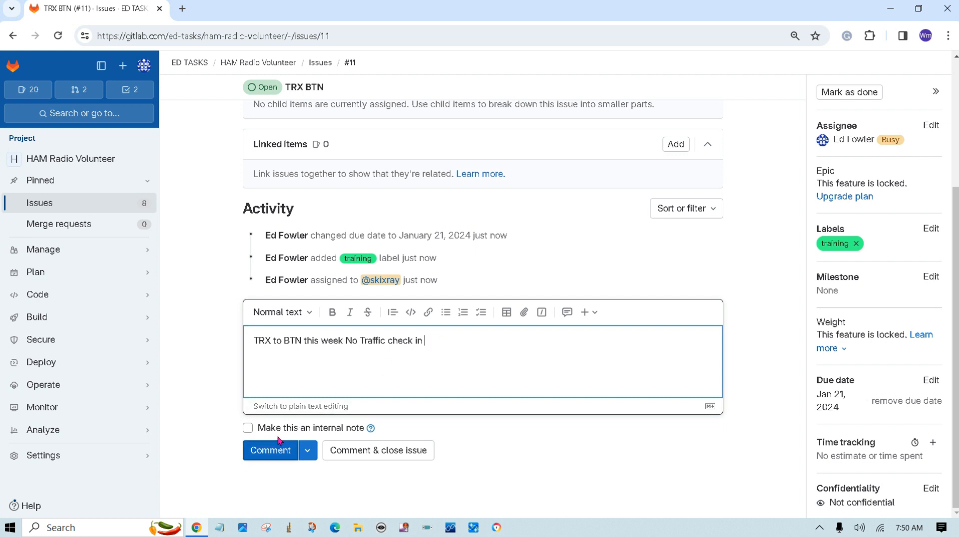
click(272, 456)
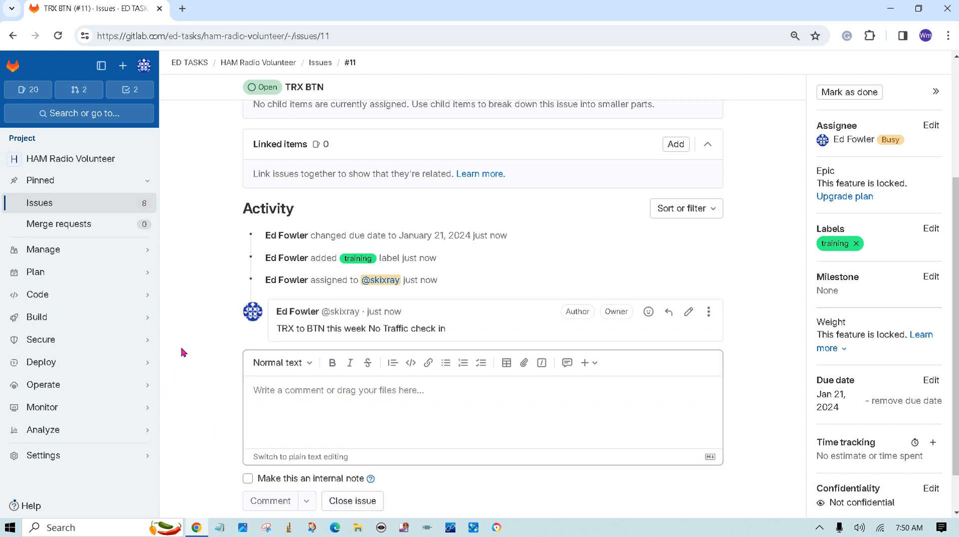
scroll(181, 352, down, 1)
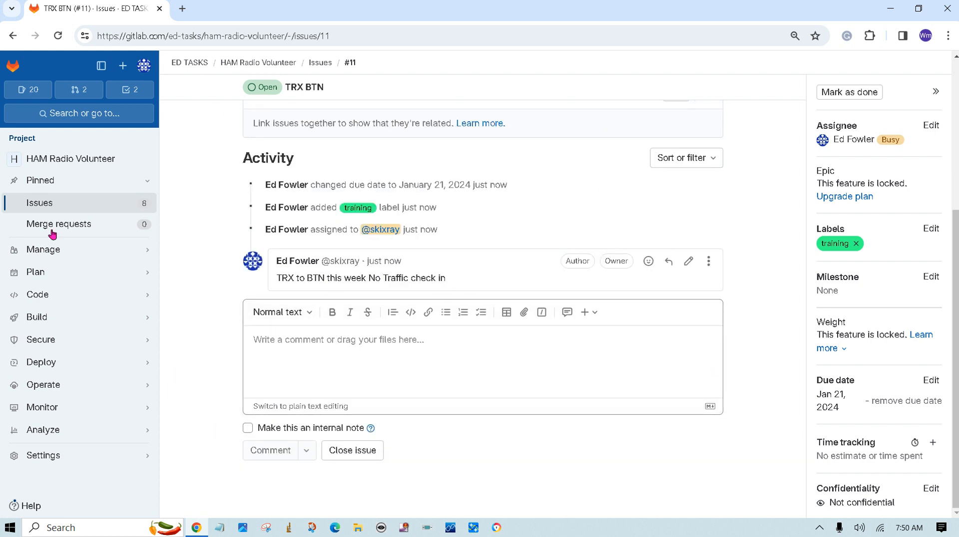
- Open the project's issue board and move the K3NEM Station Tour card from Open to the ACCEPTED list
mouse_move(35, 277)
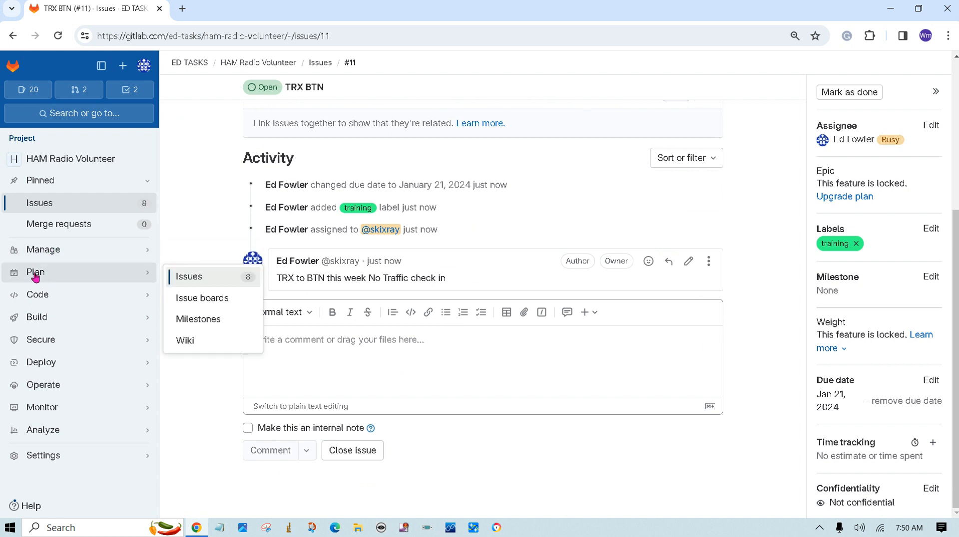
click(198, 300)
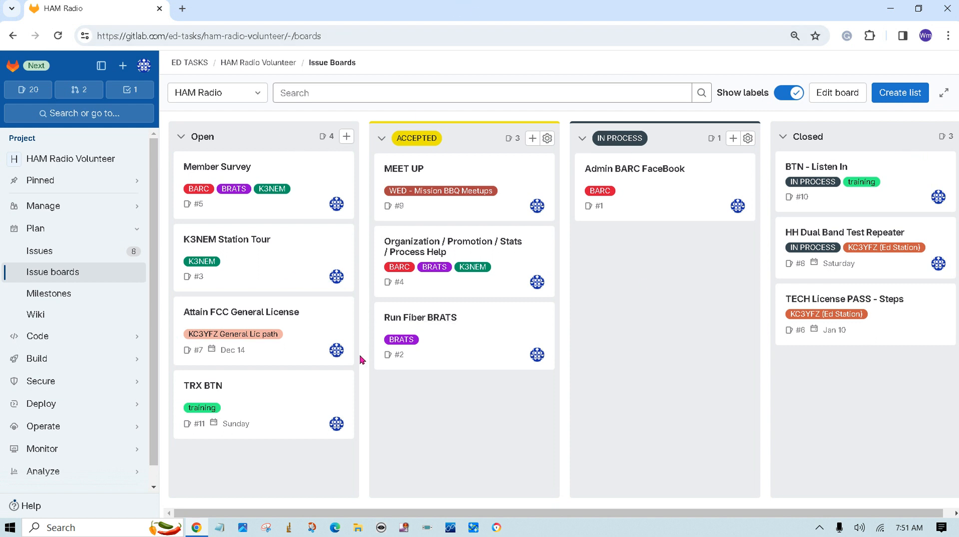
mouse_move(274, 171)
mouse_down()
mouse_move(287, 233)
mouse_move(280, 299)
mouse_move(275, 158)
mouse_up()
drag(275, 251, 481, 252)
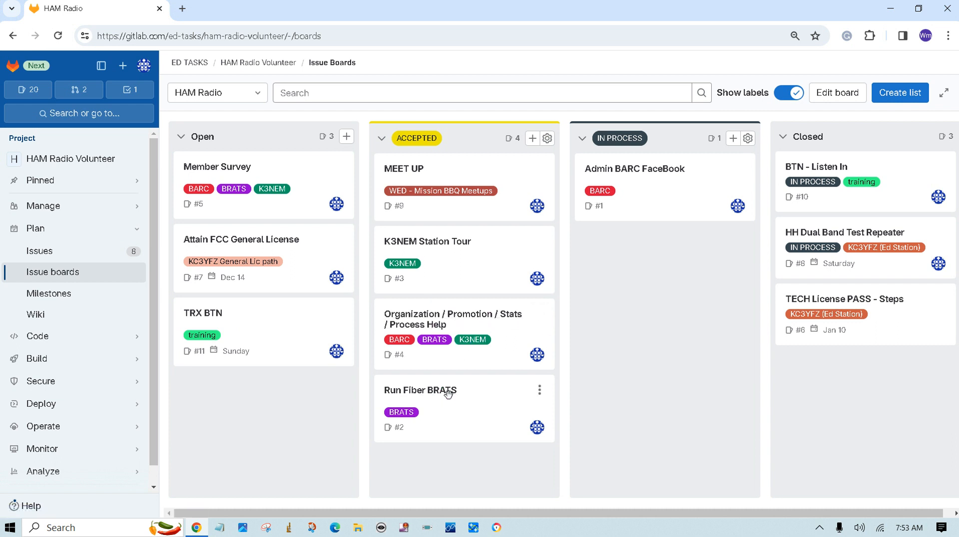
- Open the Run Fiber BRATS issue from the board and review its activity, comments and details such as labels and participants
click(421, 392)
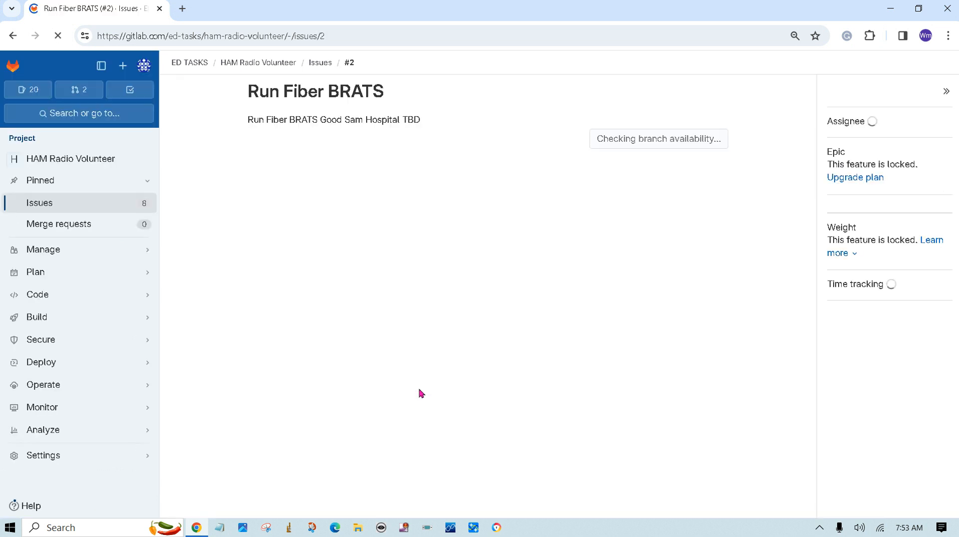
scroll(466, 298, down, 2)
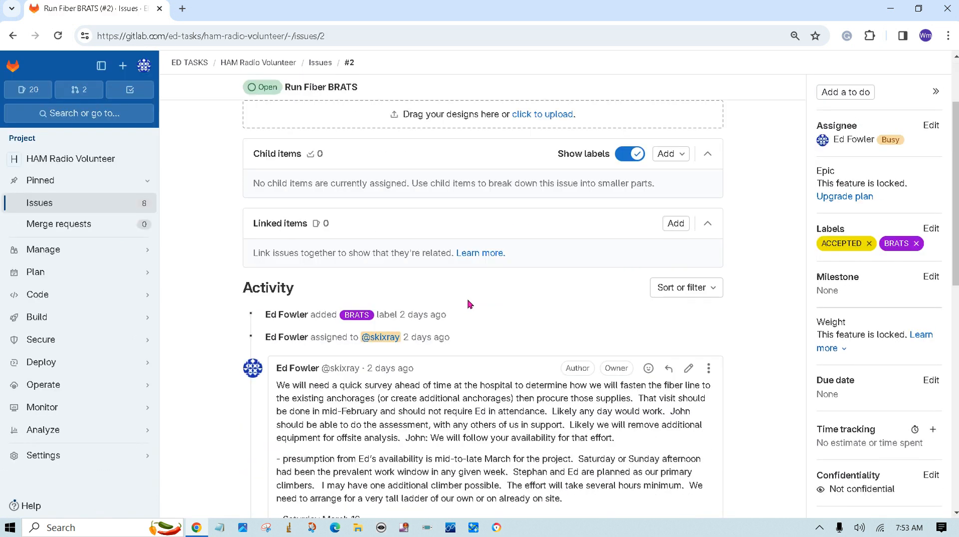
scroll(469, 300, down, 2)
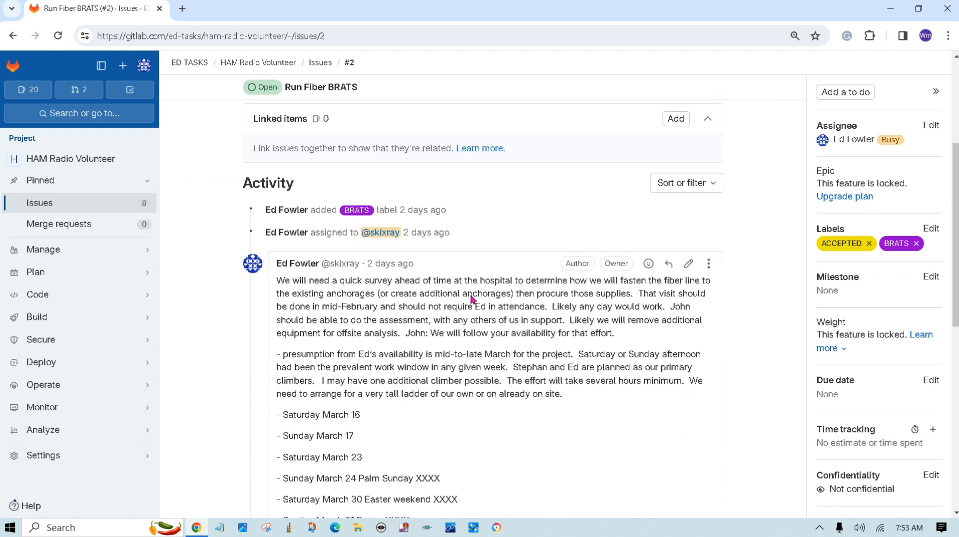
scroll(469, 294, down, 4)
scroll(469, 295, up, 2)
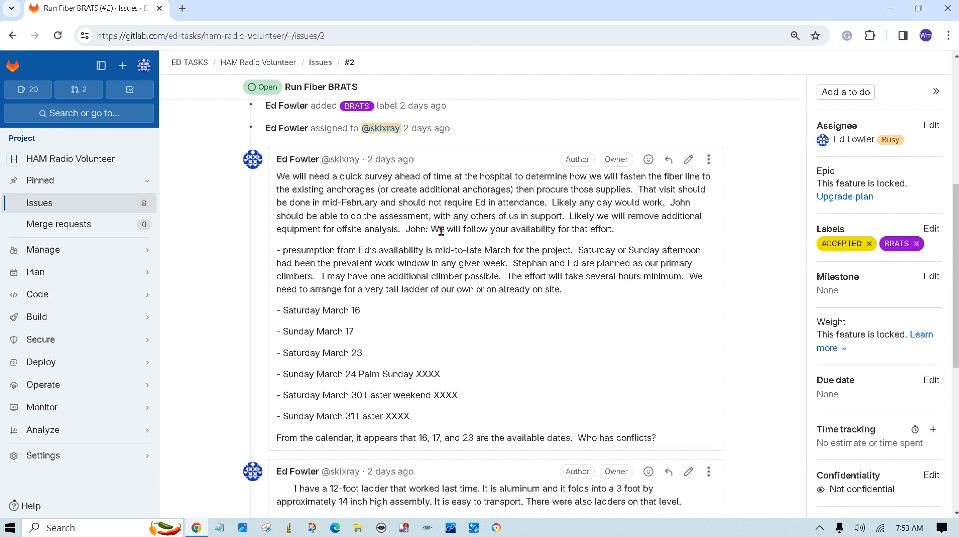
scroll(442, 280, down, 2)
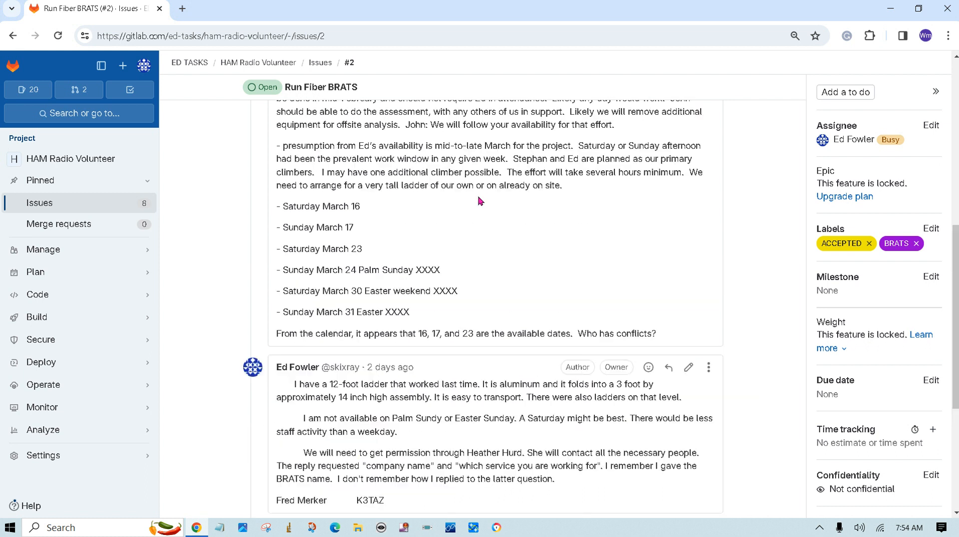
scroll(479, 200, up, 2)
scroll(479, 200, down, 4)
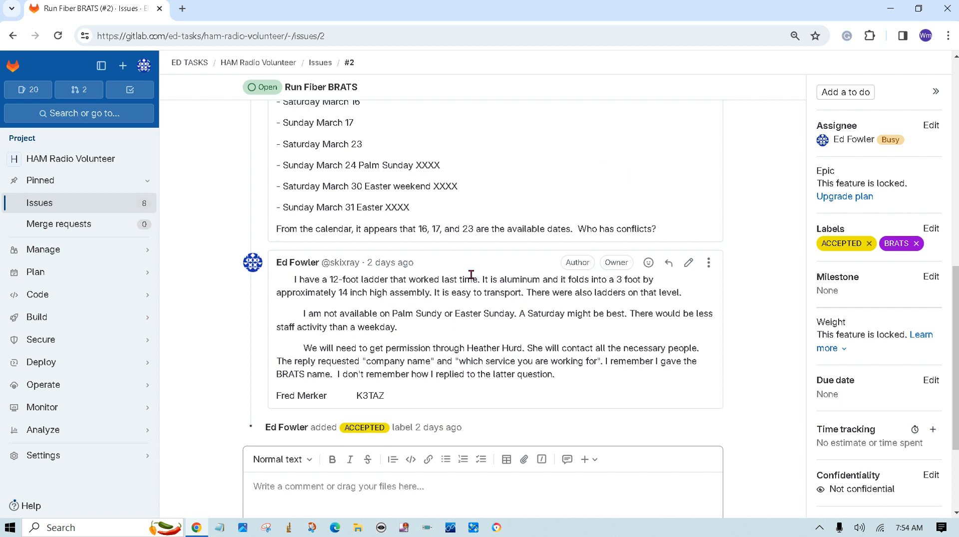
scroll(473, 275, up, 4)
scroll(473, 275, up, 4)
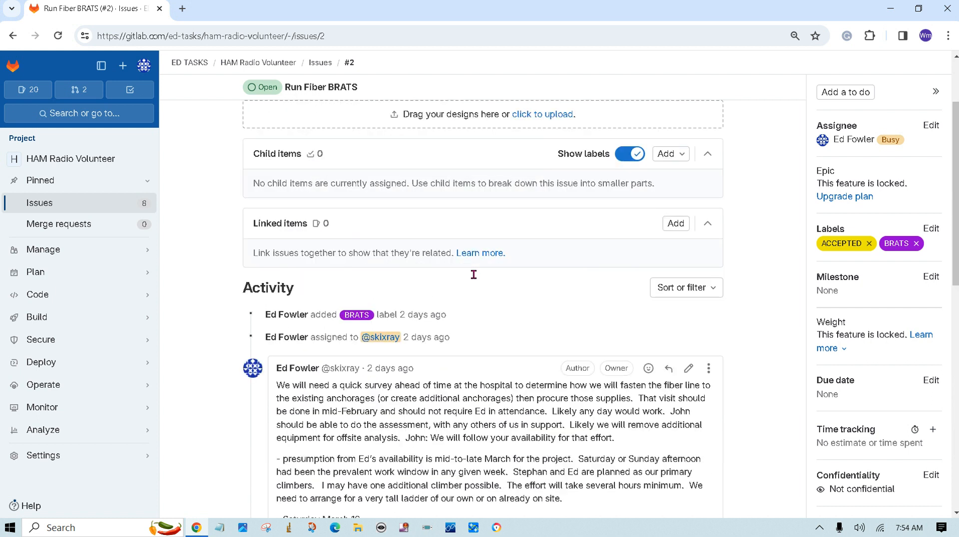
scroll(473, 274, down, 4)
scroll(497, 245, down, 4)
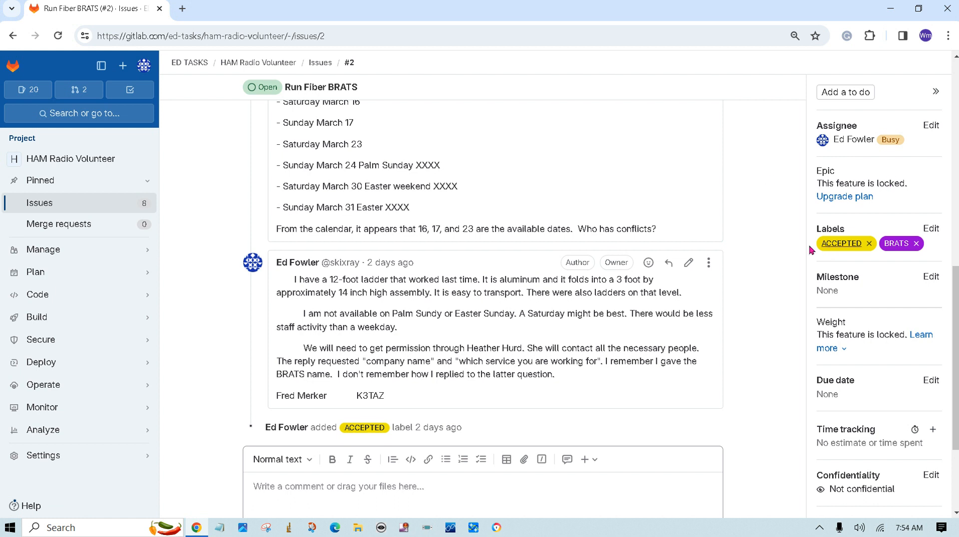
scroll(882, 345, down, 2)
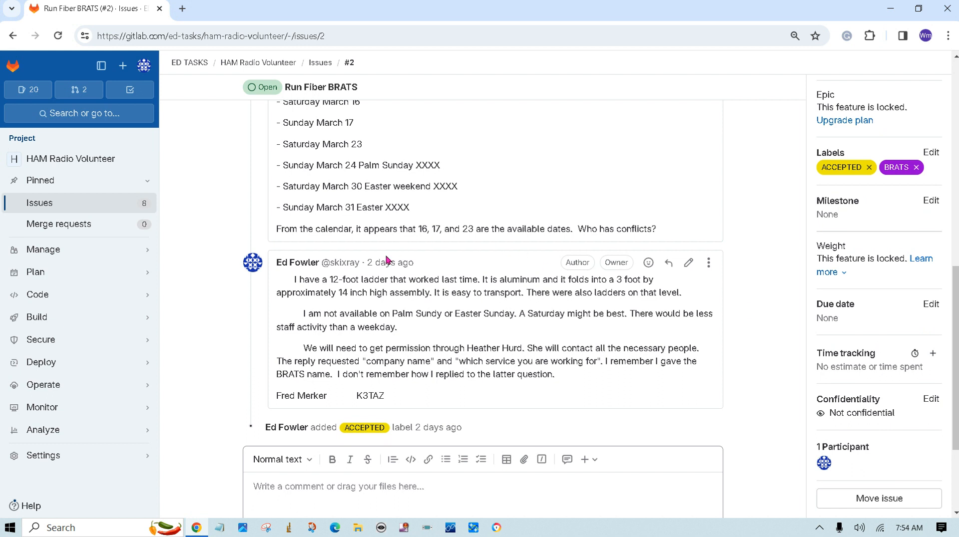
- Leave the Run Fiber BRATS issue and return to the HAM Radio Volunteer project's issue board
mouse_move(62, 252)
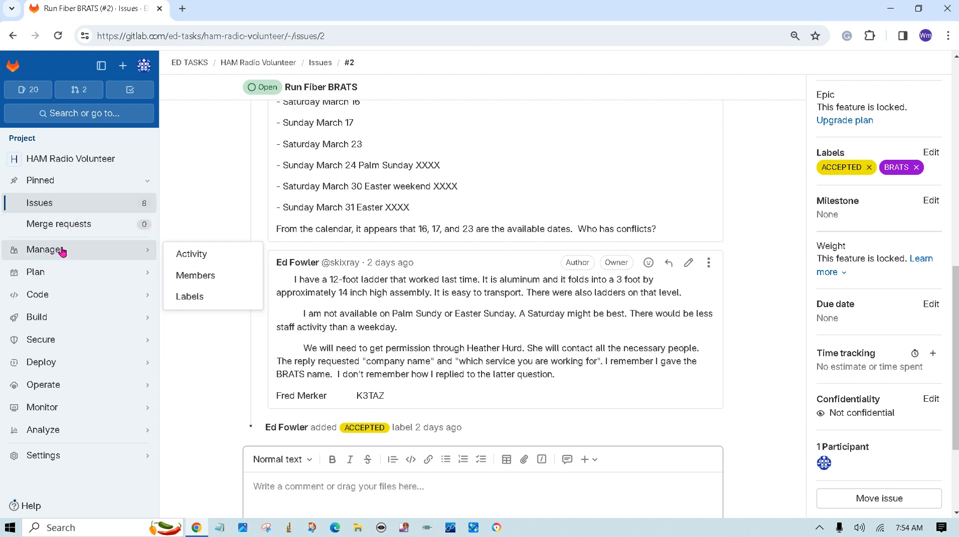
click(44, 278)
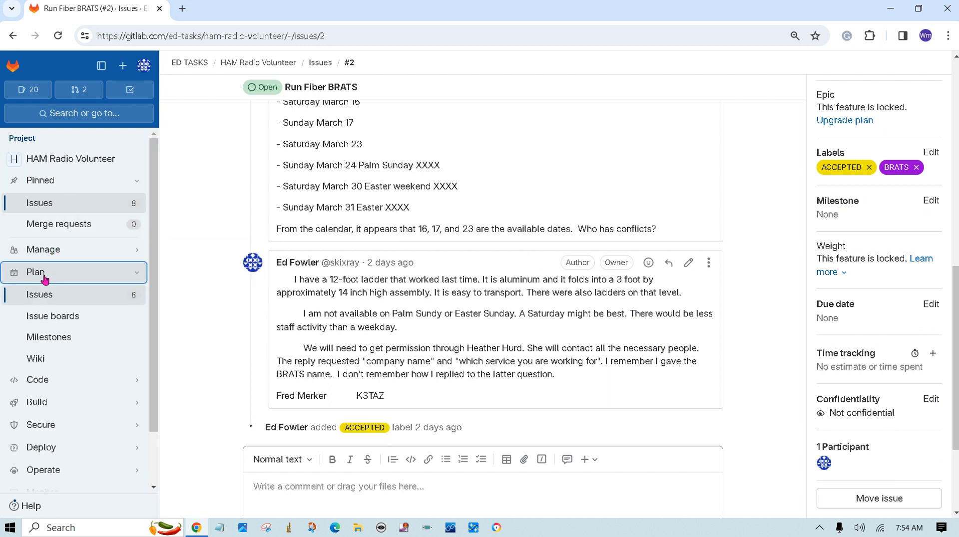
click(89, 276)
mouse_move(128, 275)
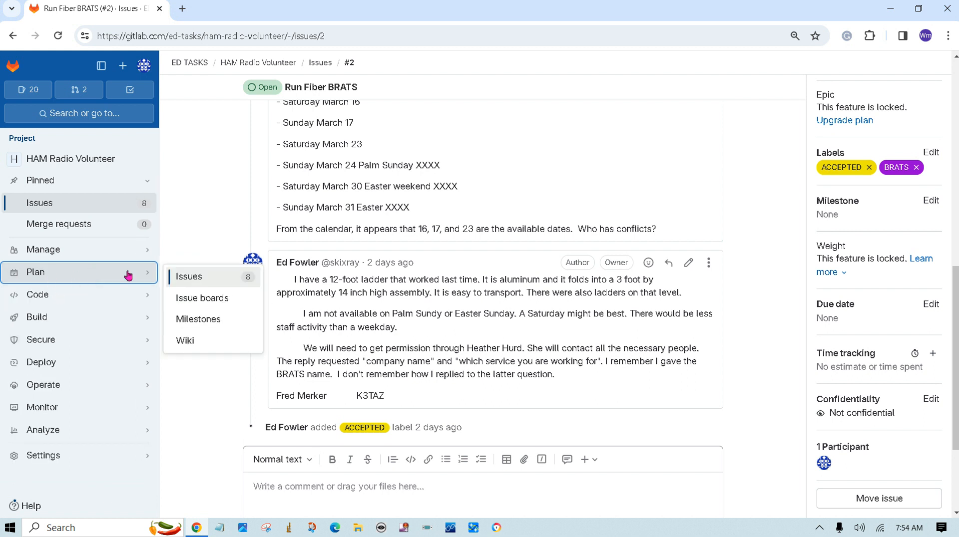
click(213, 298)
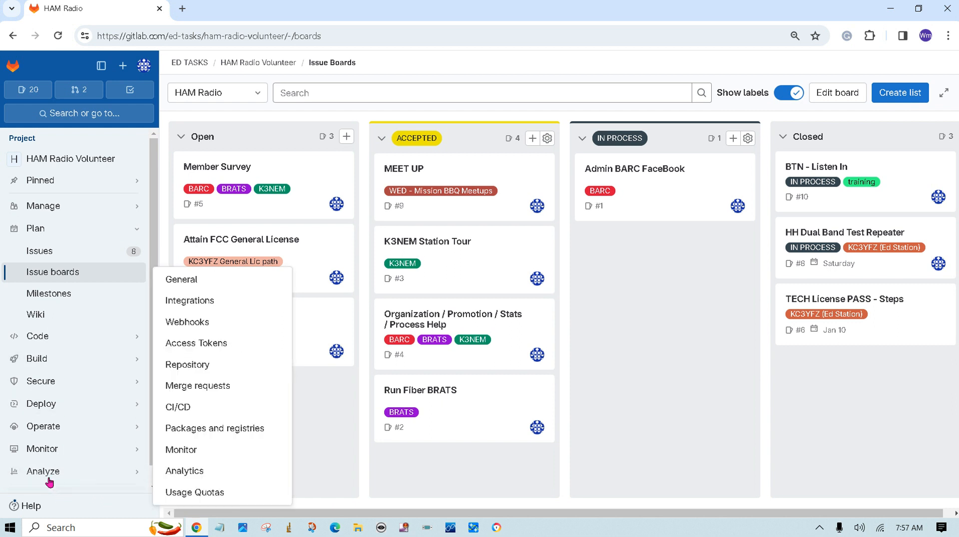
mouse_move(49, 473)
mouse_move(44, 450)
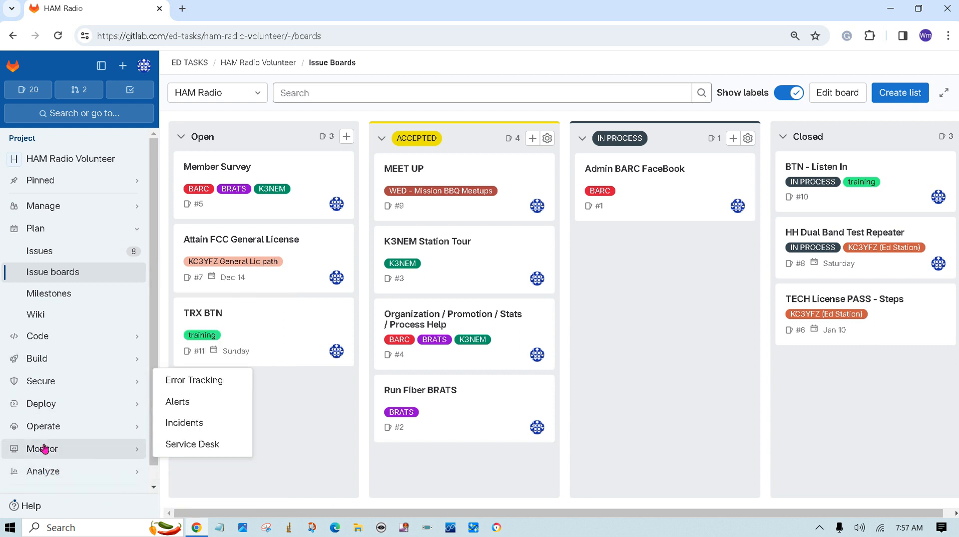
mouse_move(45, 403)
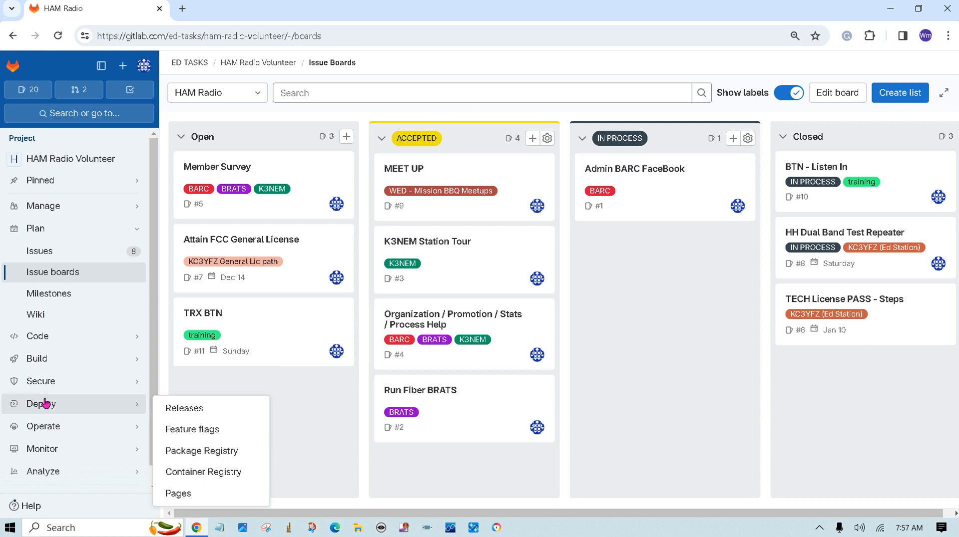
mouse_move(47, 383)
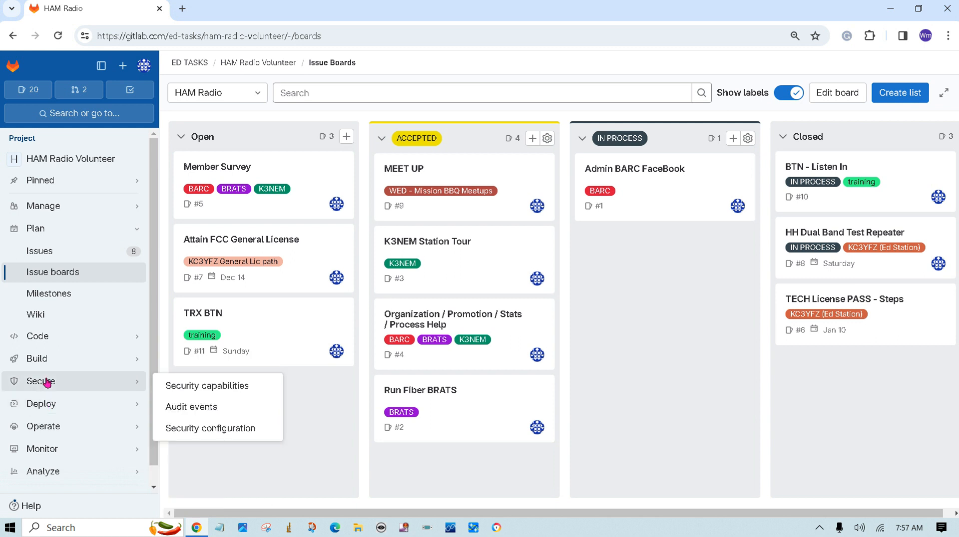
mouse_move(35, 359)
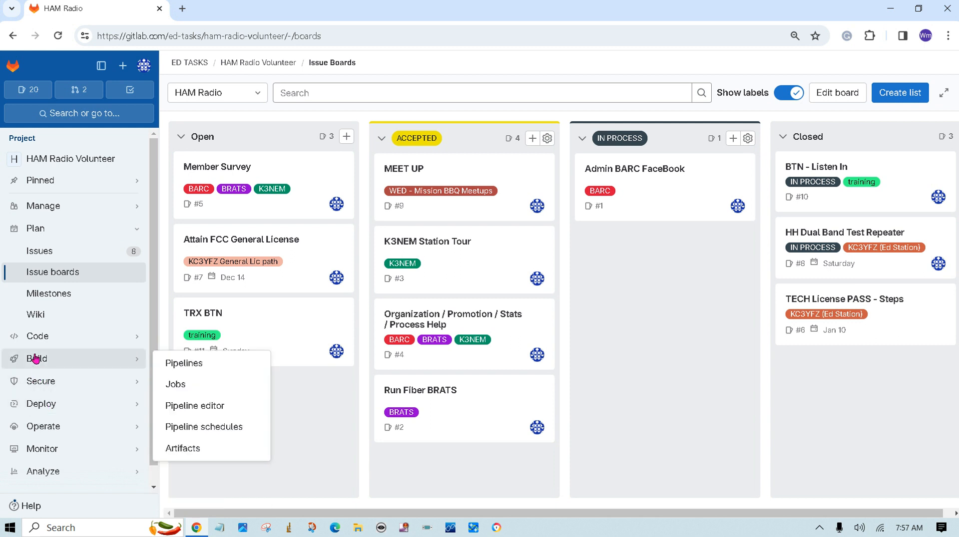